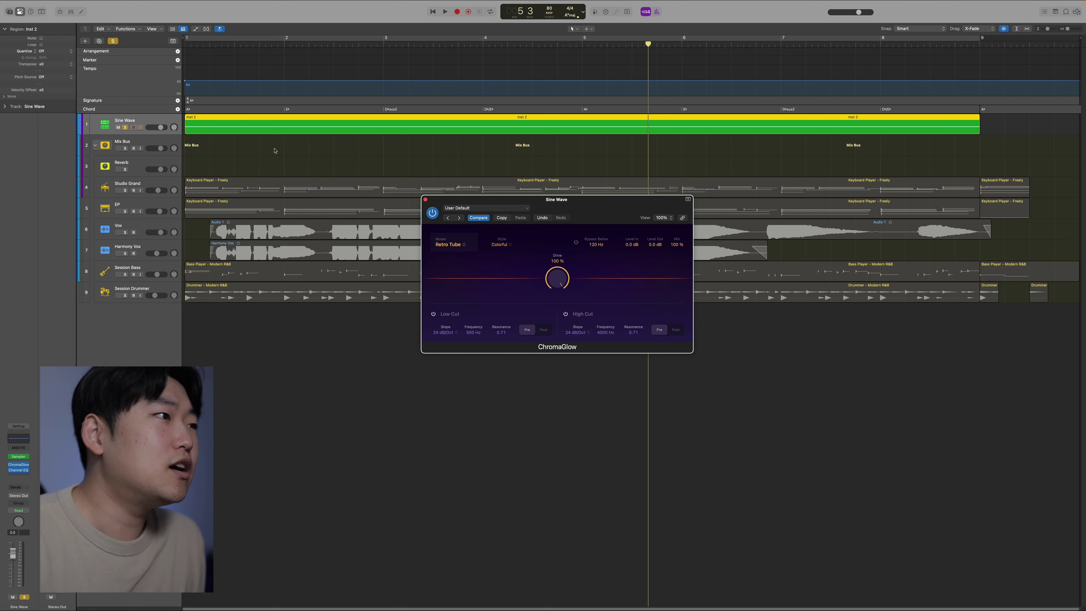
Open the Sine Wave track's Channel EQ, arrange its window below ChromaGlow, and return the playhead to the project start
left_click(11, 444)
left_click_drag(494, 96, 489, 399)
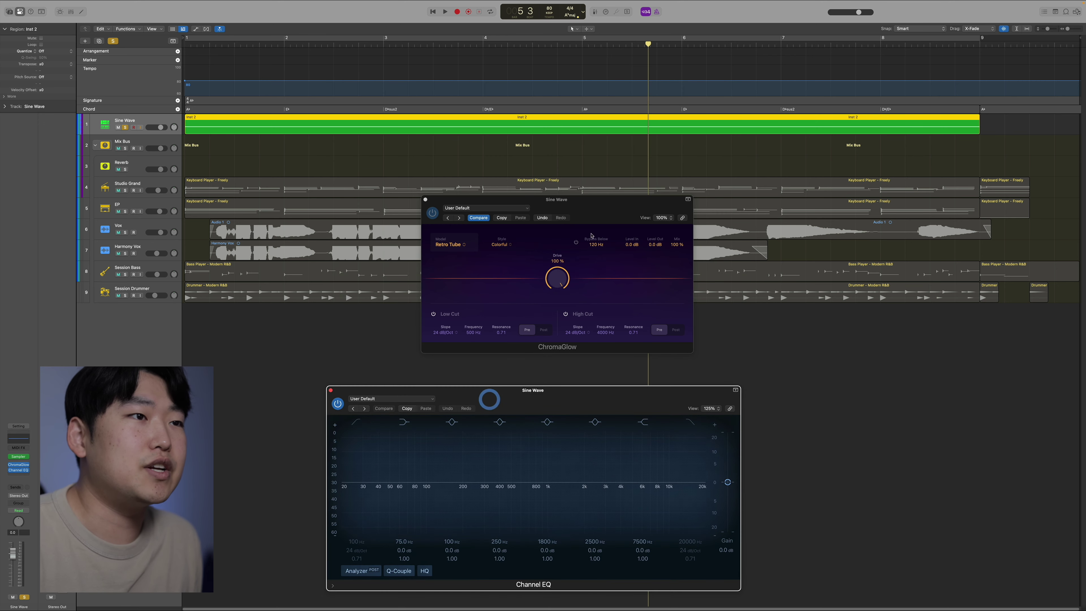
left_click_drag(586, 210, 545, 162)
left_click_drag(543, 405, 572, 332)
key("Return")
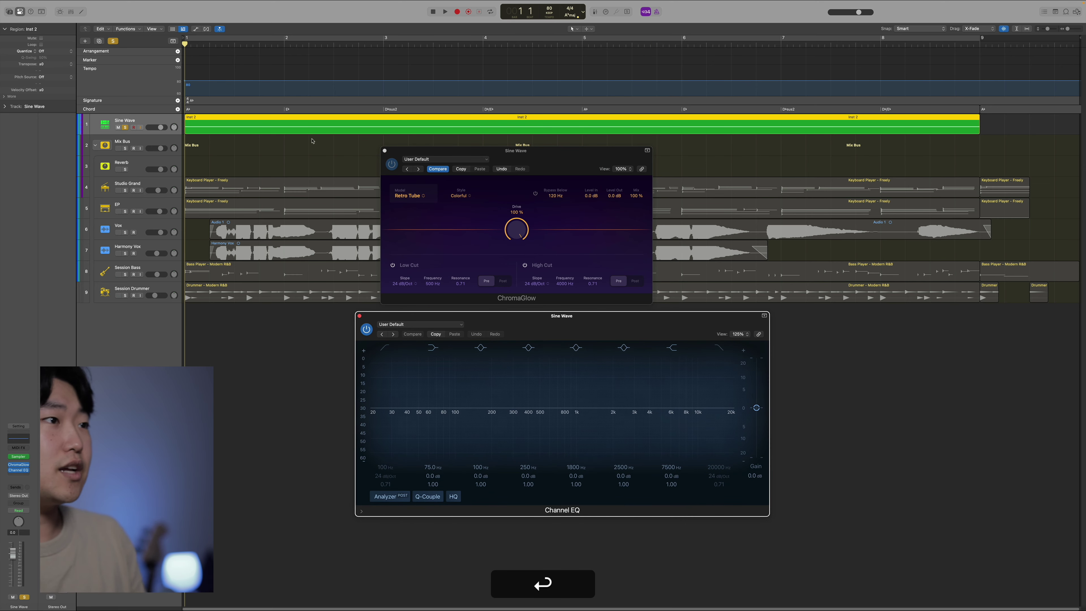
left_click(310, 139)
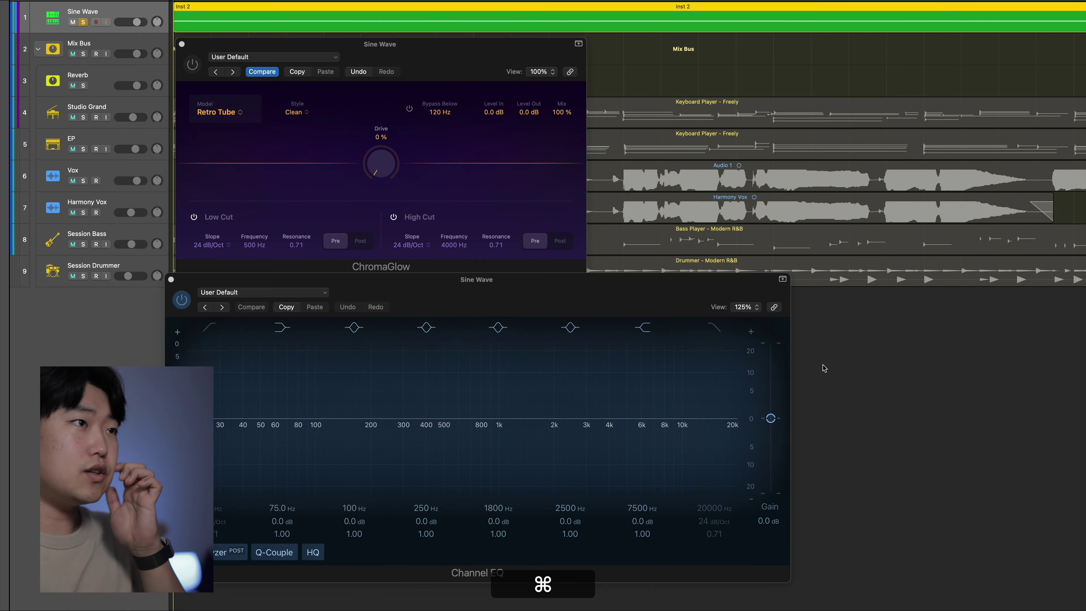
left_click_drag(372, 48, 430, 49)
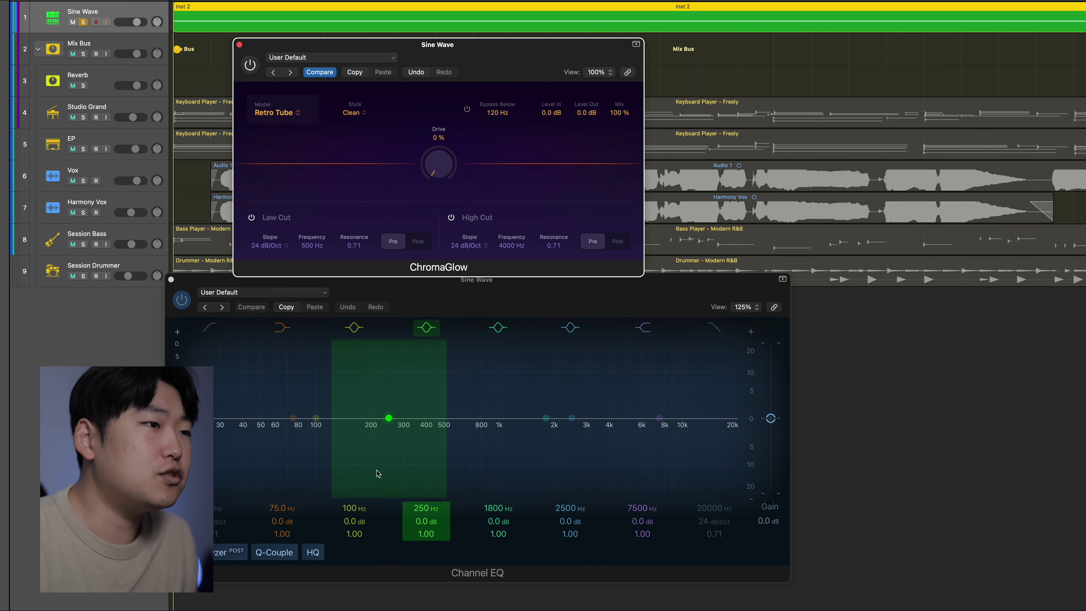
Play the sine wave with ChromaGlow bypassed and move the Channel EQ's 250 Hz band to 220 Hz at +0.1 dB
left_click(506, 291)
key("space")
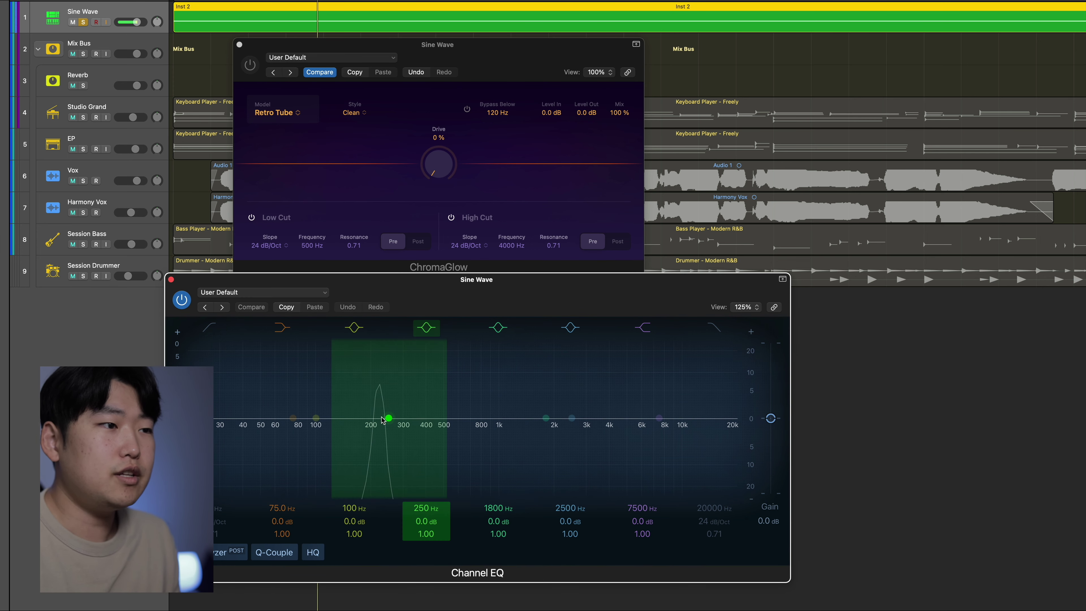
left_click_drag(389, 419, 378, 418)
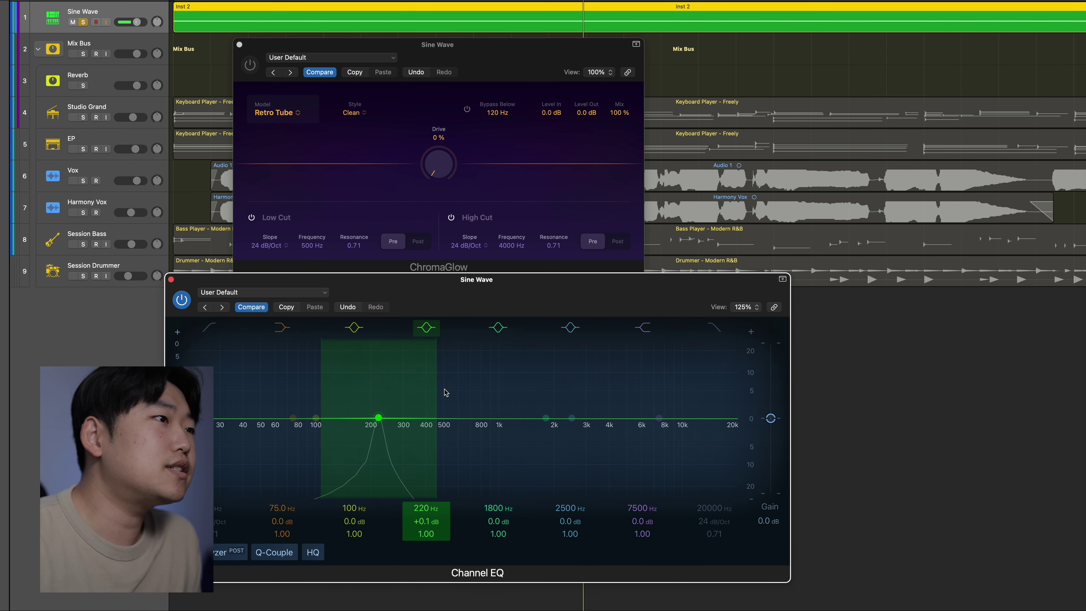
Turn on ChromaGlow with the Retro Tube model and Clean style, and sweep Drive up to 100% during playback
left_click(298, 113)
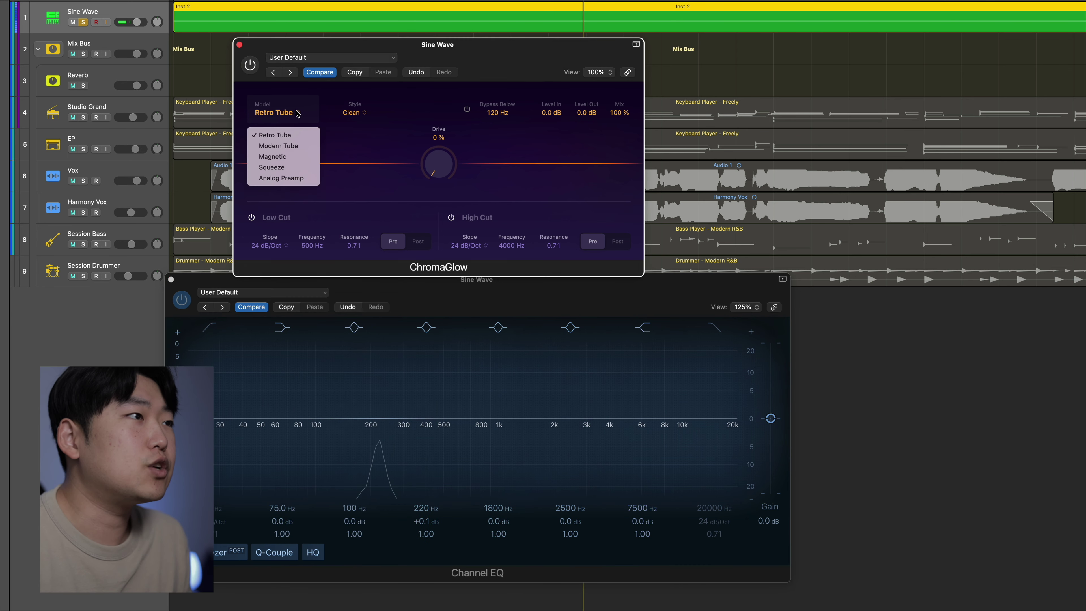
left_click(288, 135)
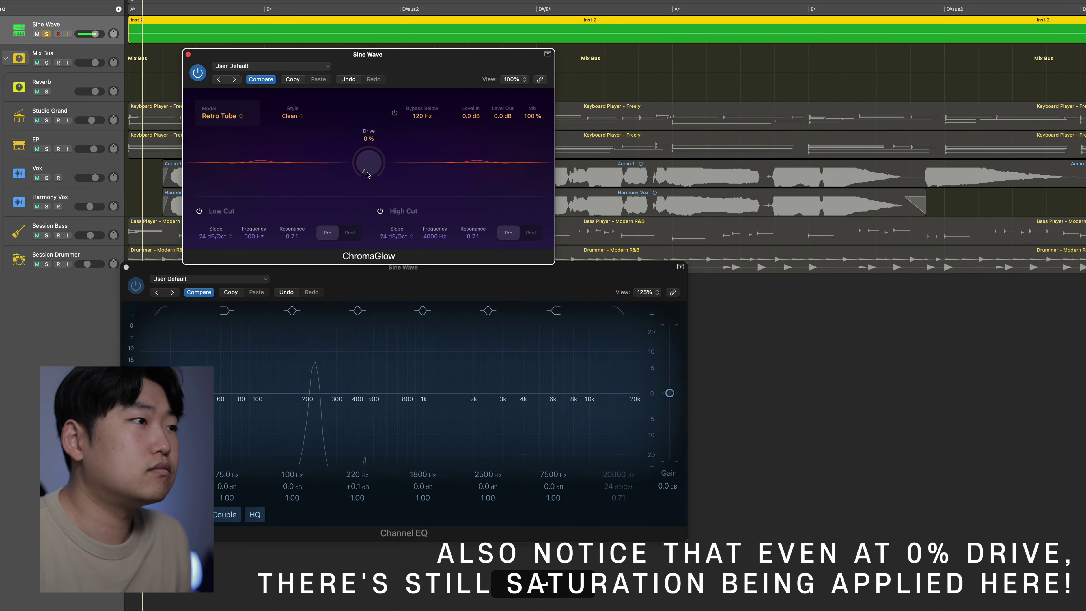
scroll(438, 157, "up", 1)
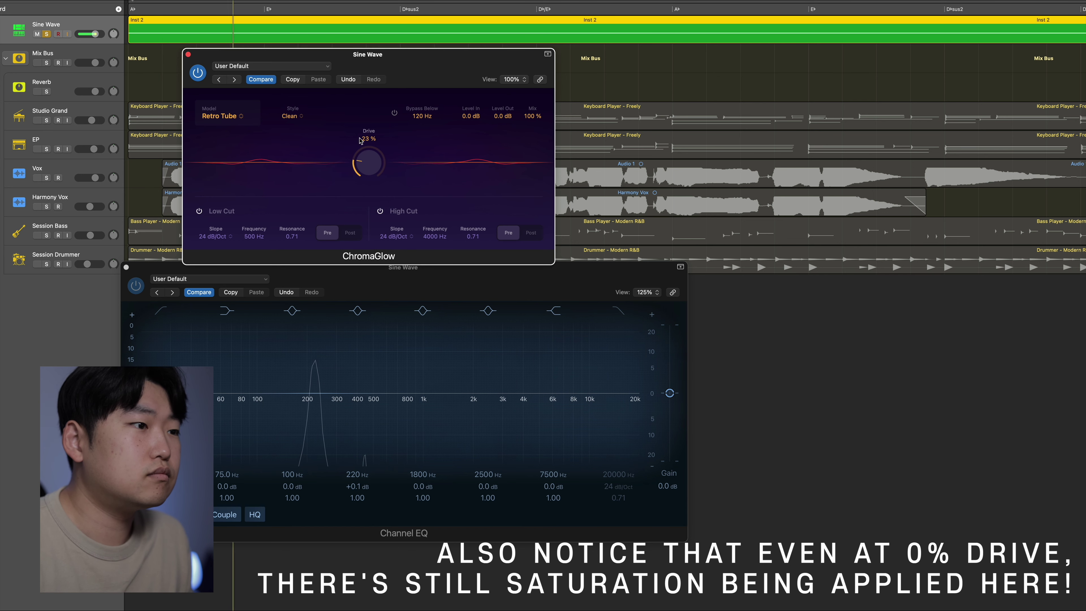
scroll(357, 110, "up", 5)
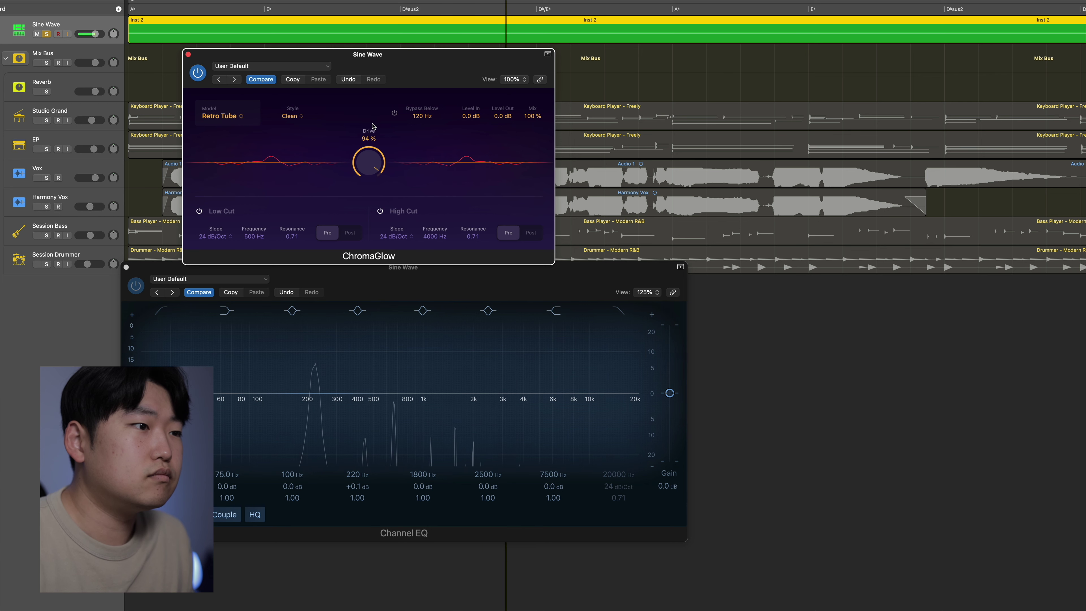
scroll(372, 152, "up", 2)
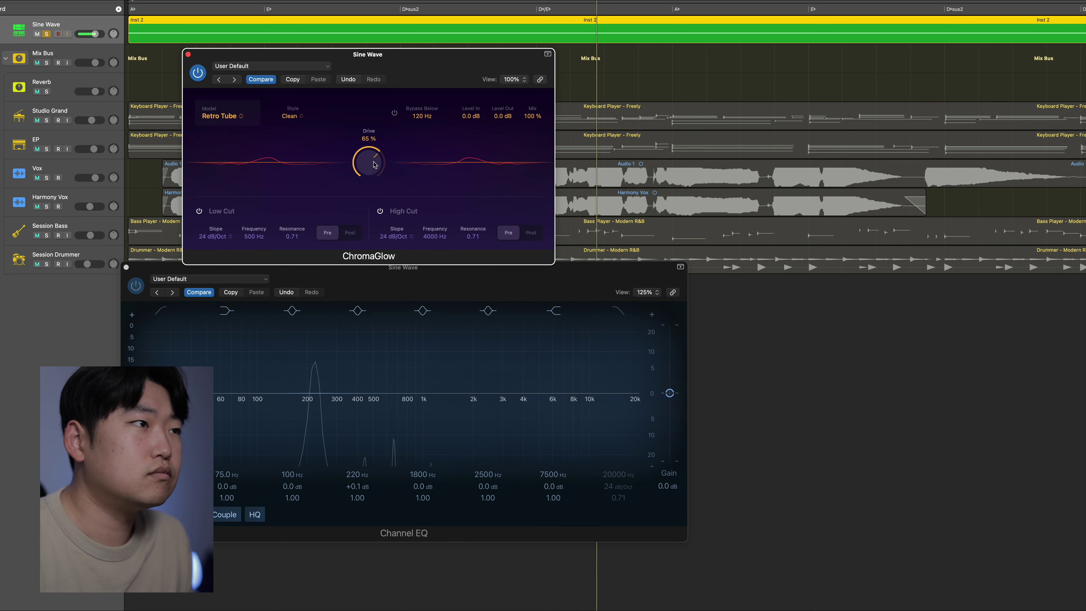
scroll(374, 137, "up", 2)
Change the Retro Tube style to Colorful, and sweep Drive down and back up to 100%
left_click(292, 116)
left_click(305, 138)
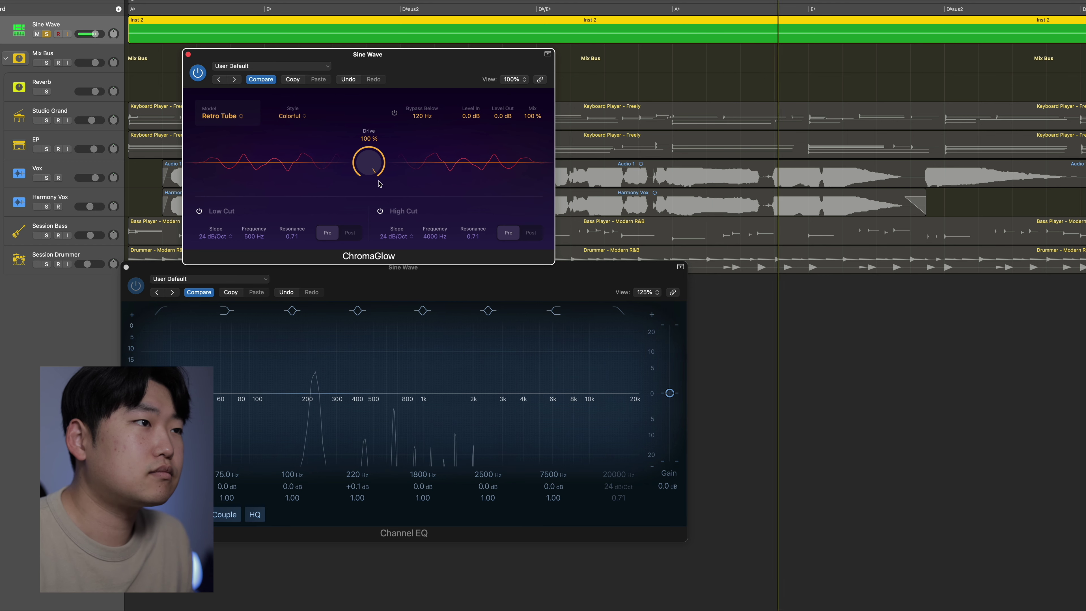
left_click_drag(368, 162, 358, 221)
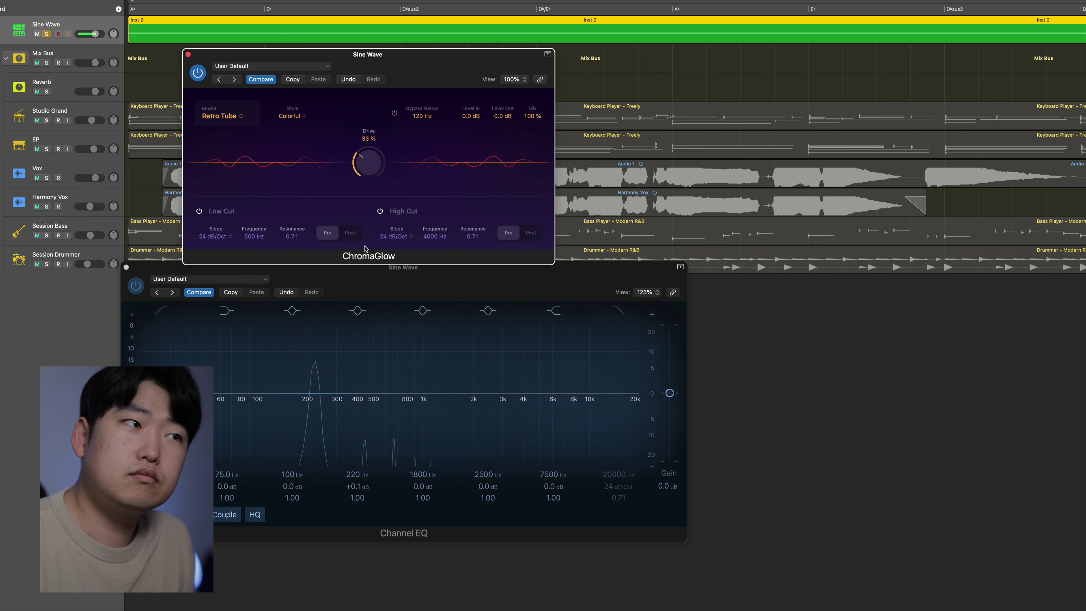
left_click_drag(360, 174, 360, 164)
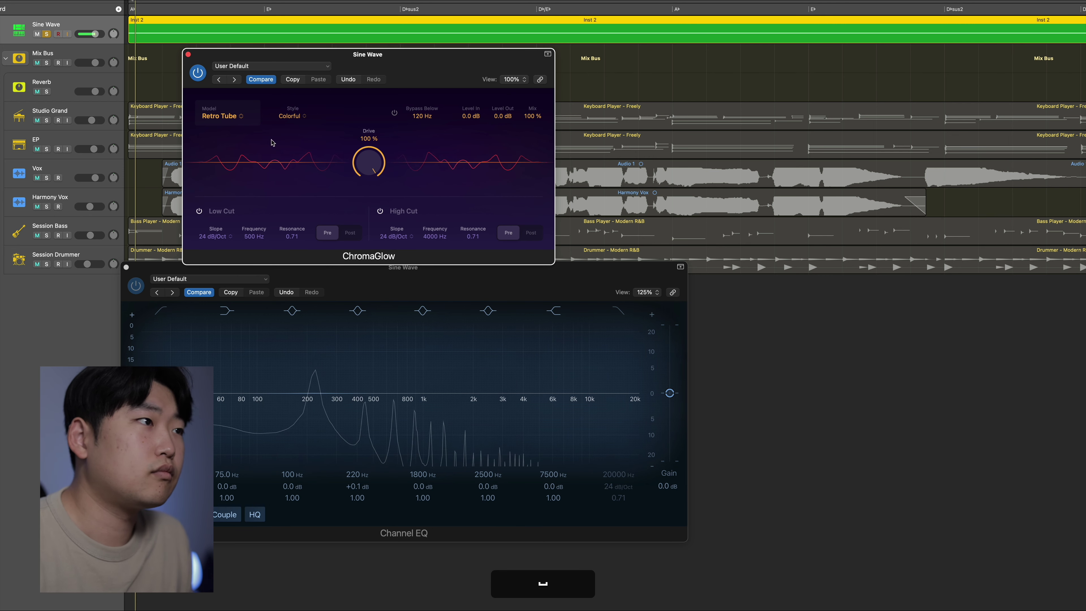
Switch ChromaGlow to the Magnetic model and audition the sine wave while resetting Drive and raising it to 100%
left_click(222, 116)
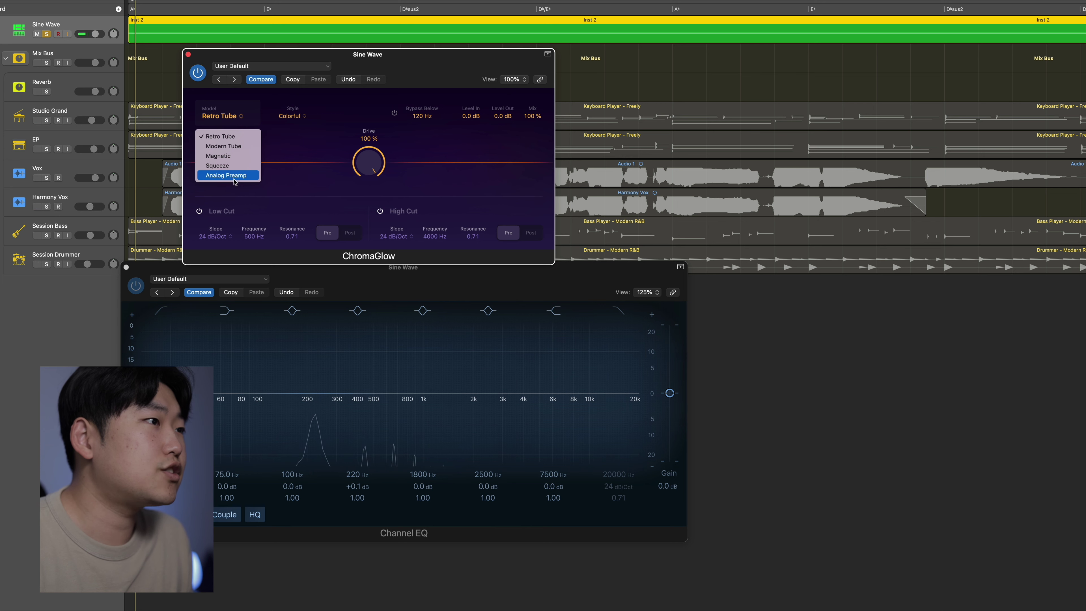
key("space")
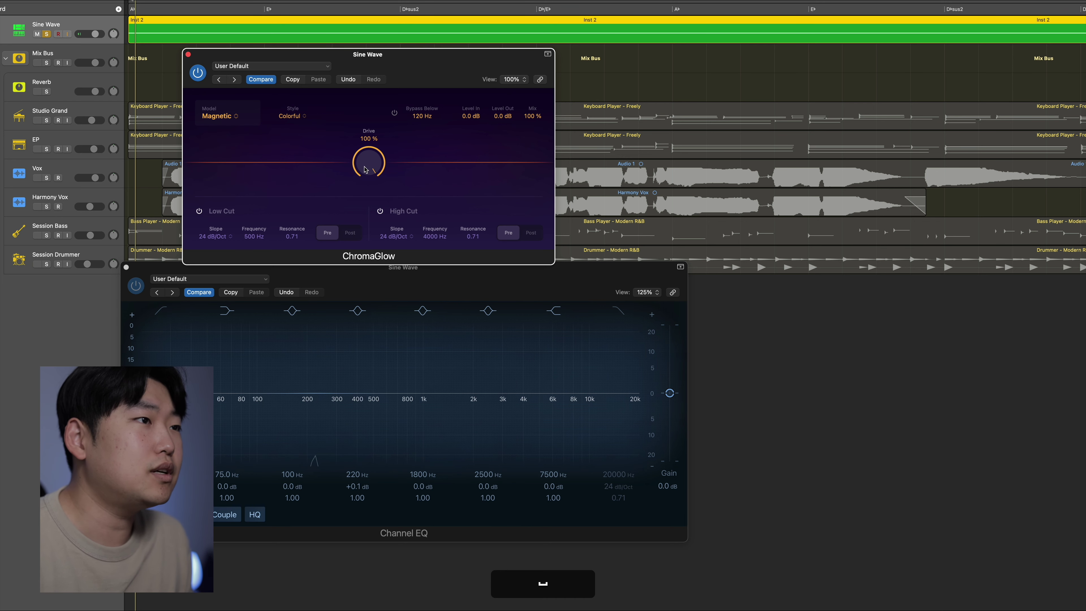
left_click(364, 172, "alt")
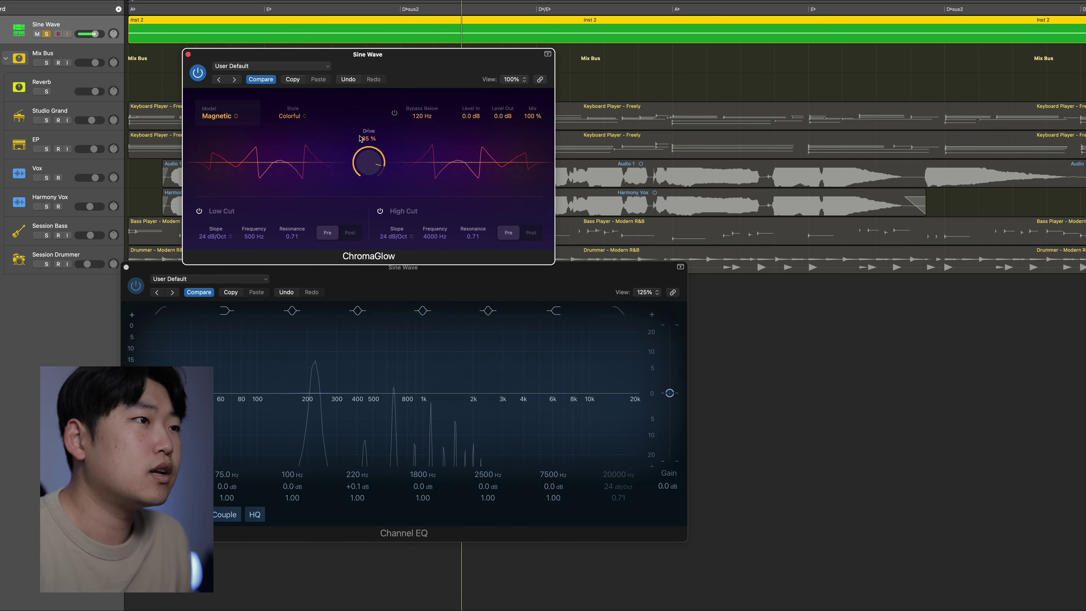
left_click_drag(360, 138, 361, 126)
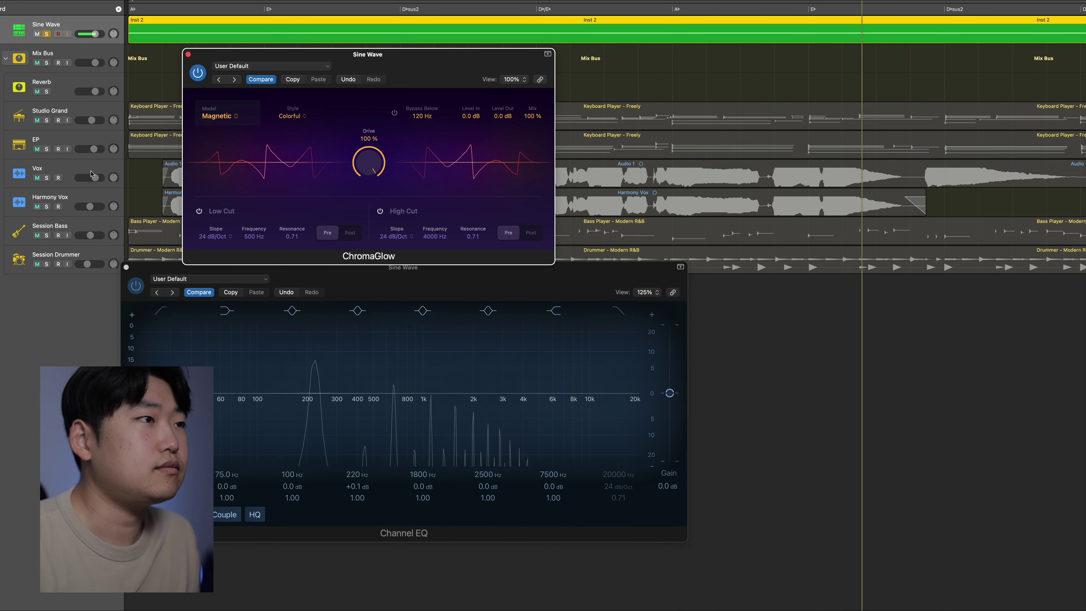
key("space")
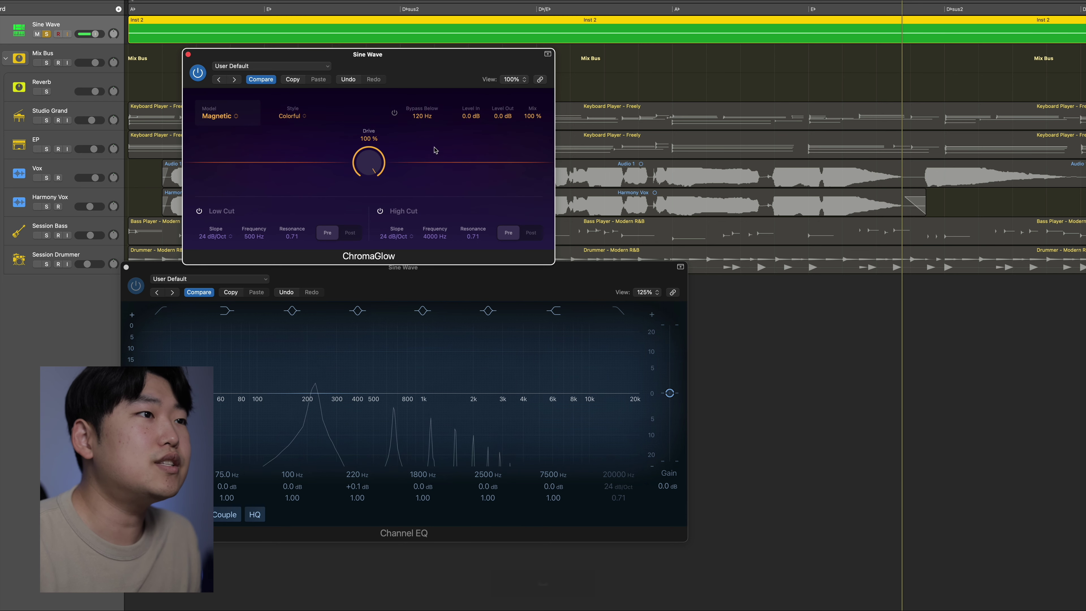
key("space")
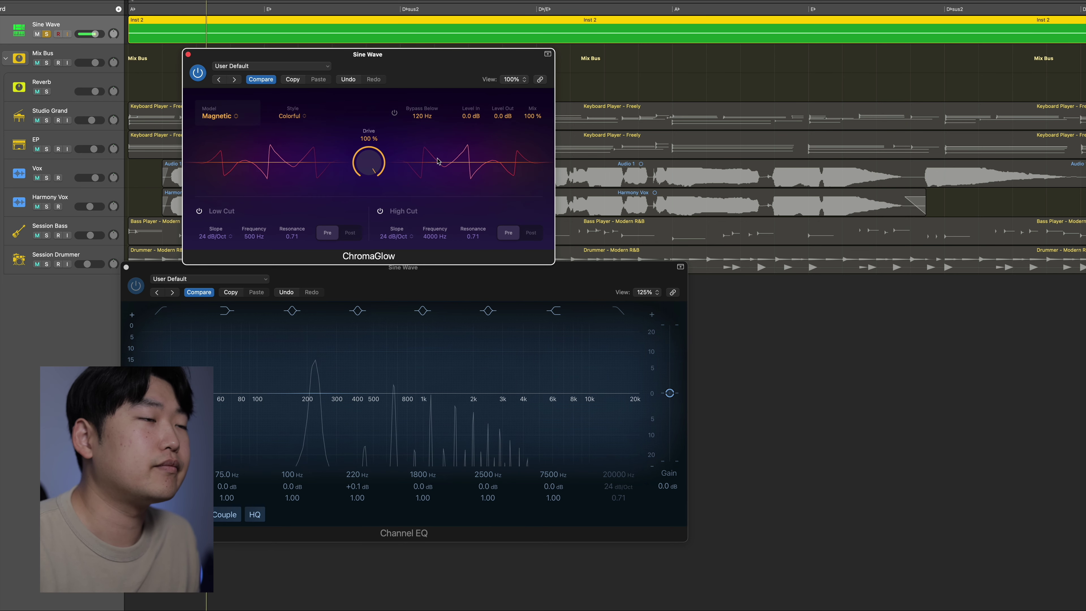
key("space")
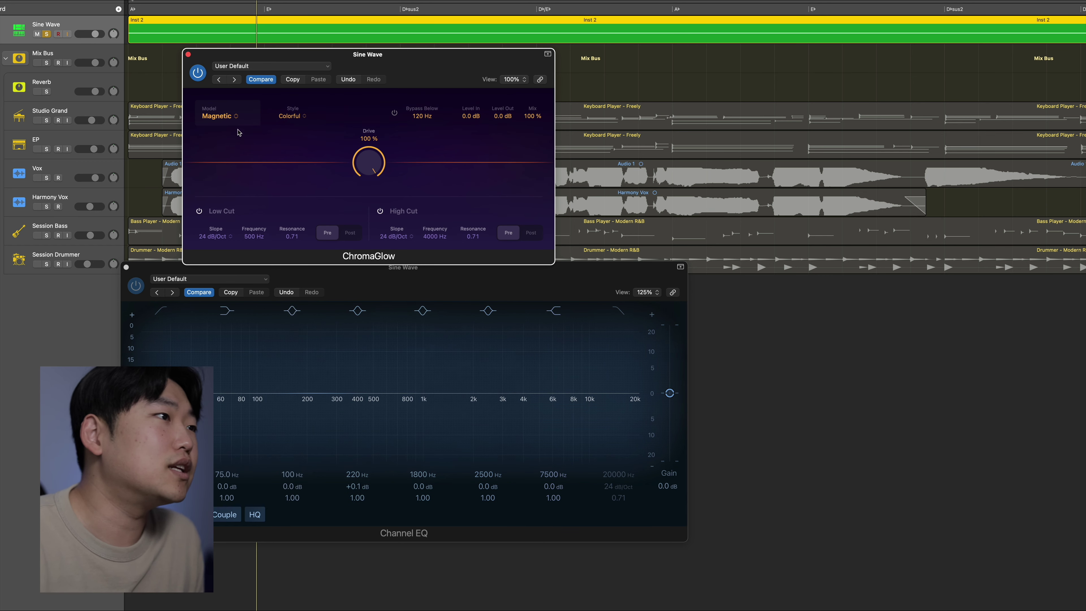
Switch ChromaGlow to Analog Preamp and audition it from the project start at 100% Drive, in the Colorful and Clean styles
left_click(227, 116)
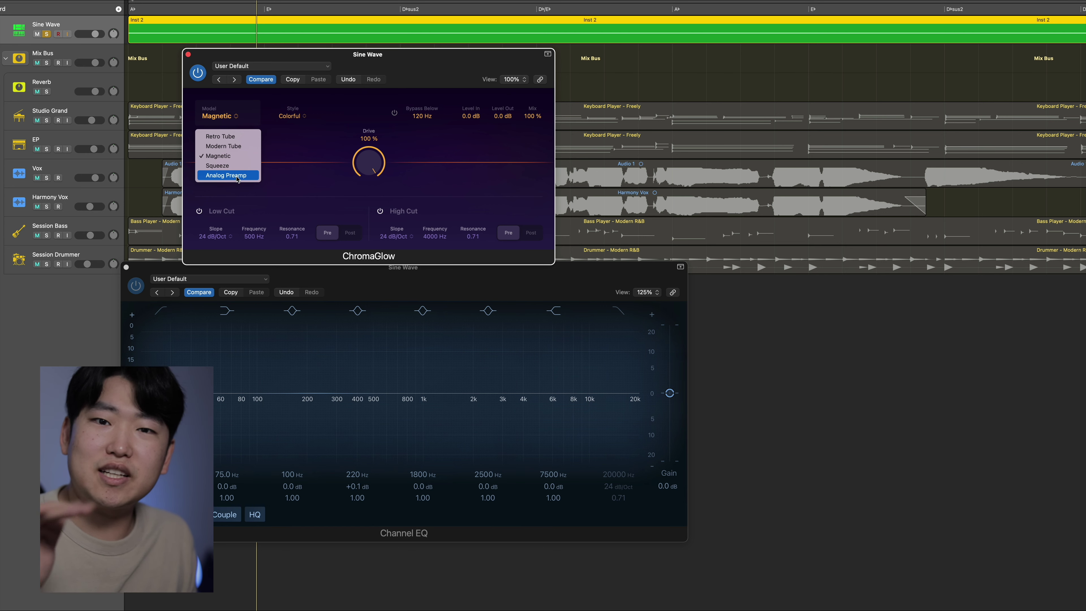
key("Escape")
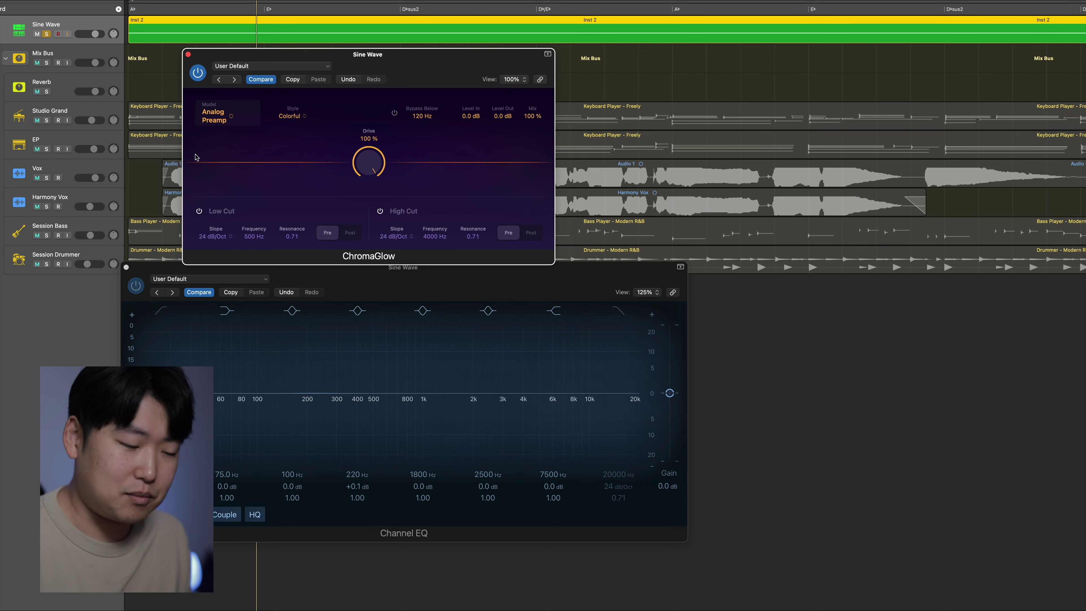
key("Return")
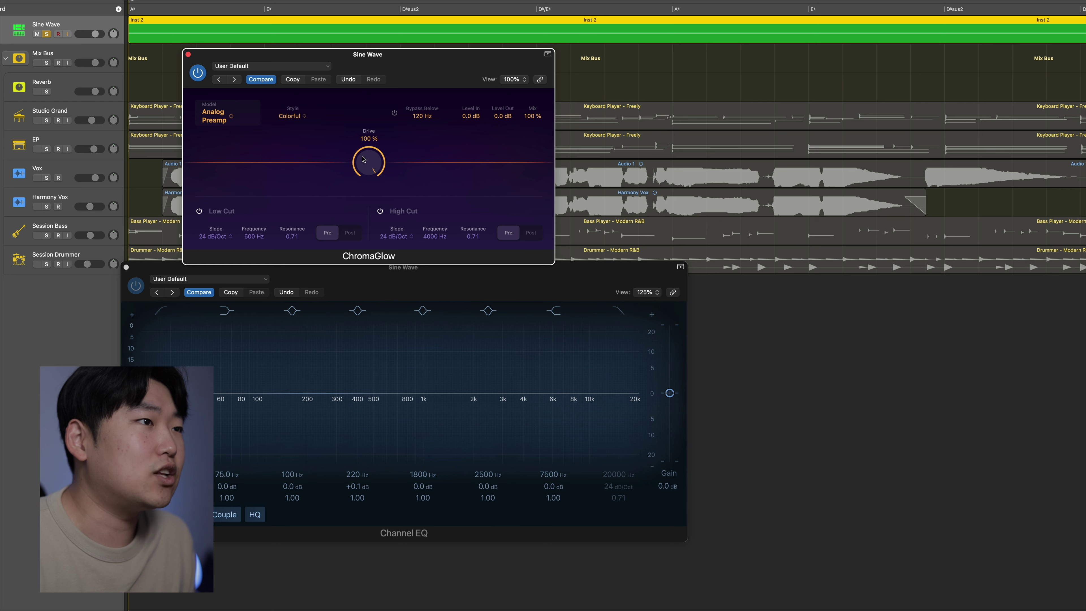
key("space")
left_click_drag(370, 183, 371, 174)
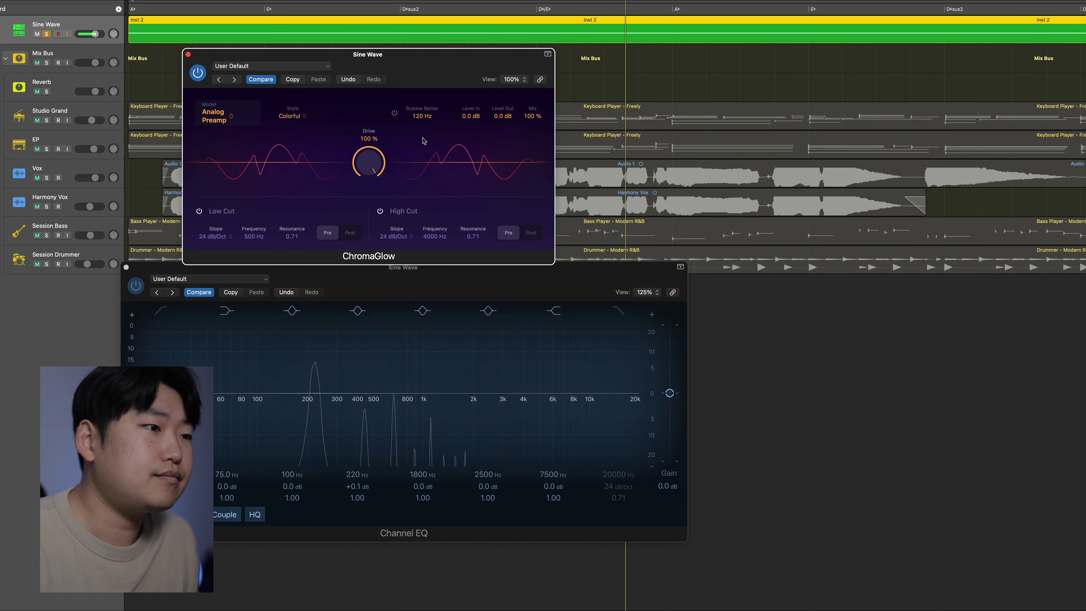
mouse_move(369, 161)
left_mouse_down()
mouse_move(375, 227)
mouse_move(382, 154)
left_mouse_up()
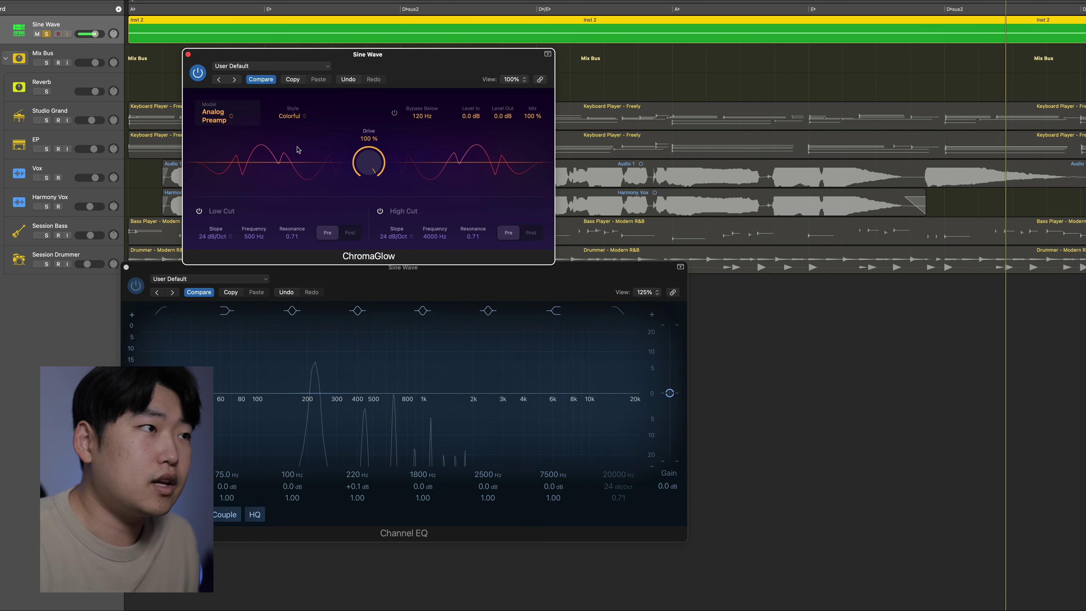
left_click(290, 121)
left_click(295, 126)
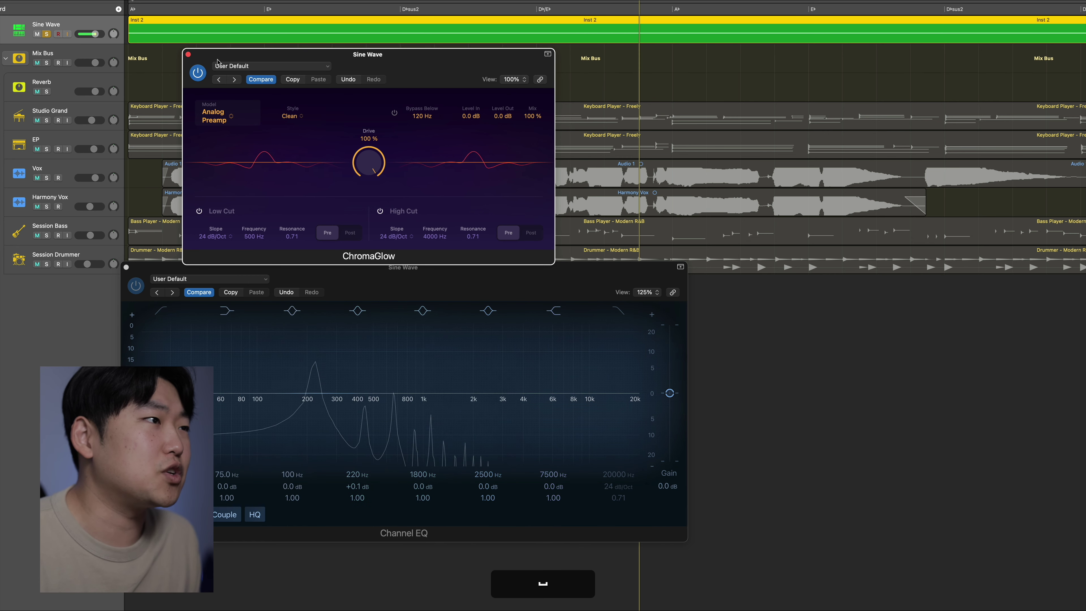
Switch ChromaGlow to the Squeeze model and audition it at 100% with the Hard Press style, followed by Soft Press
left_click(216, 115)
left_click(231, 164)
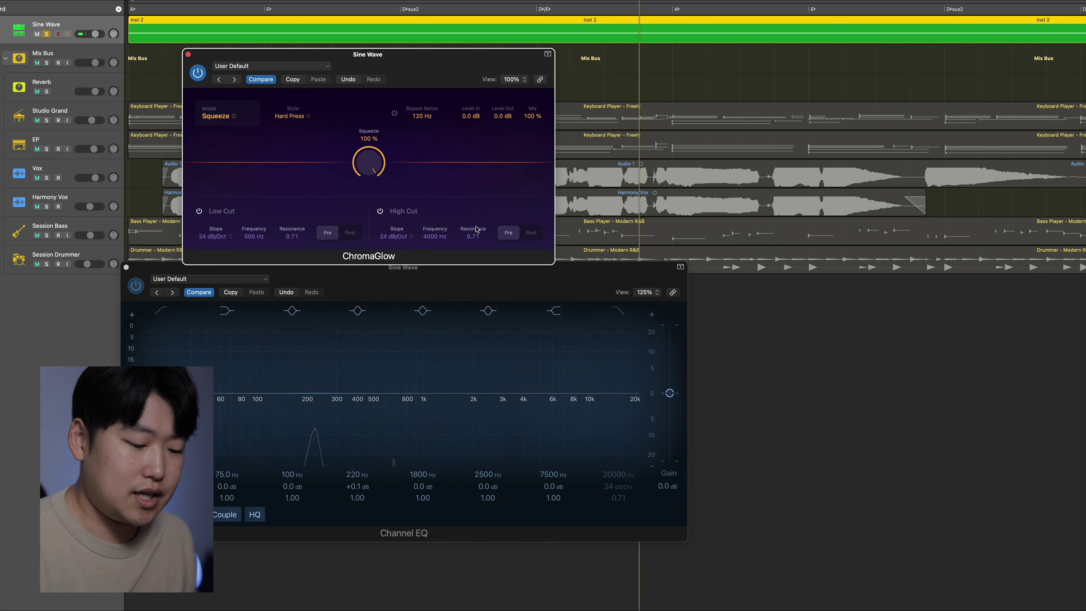
key("space")
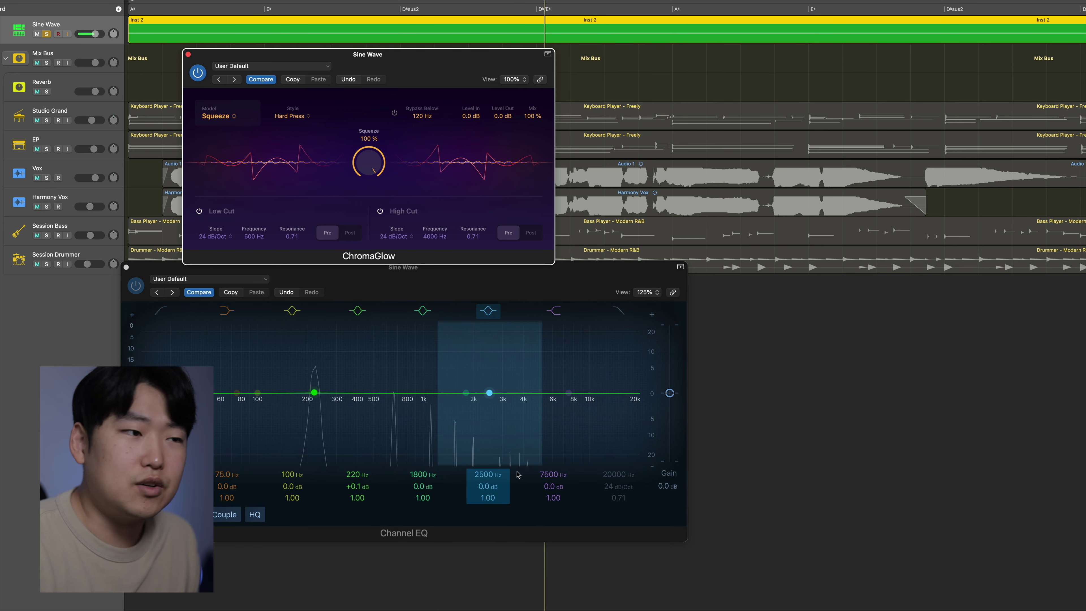
left_click(304, 114)
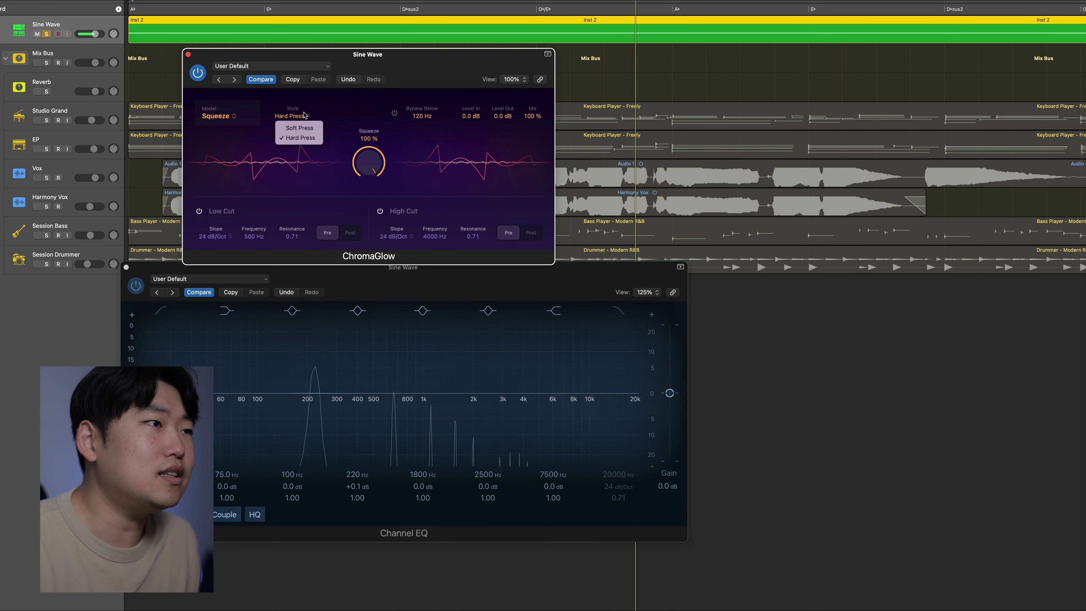
left_click(302, 128)
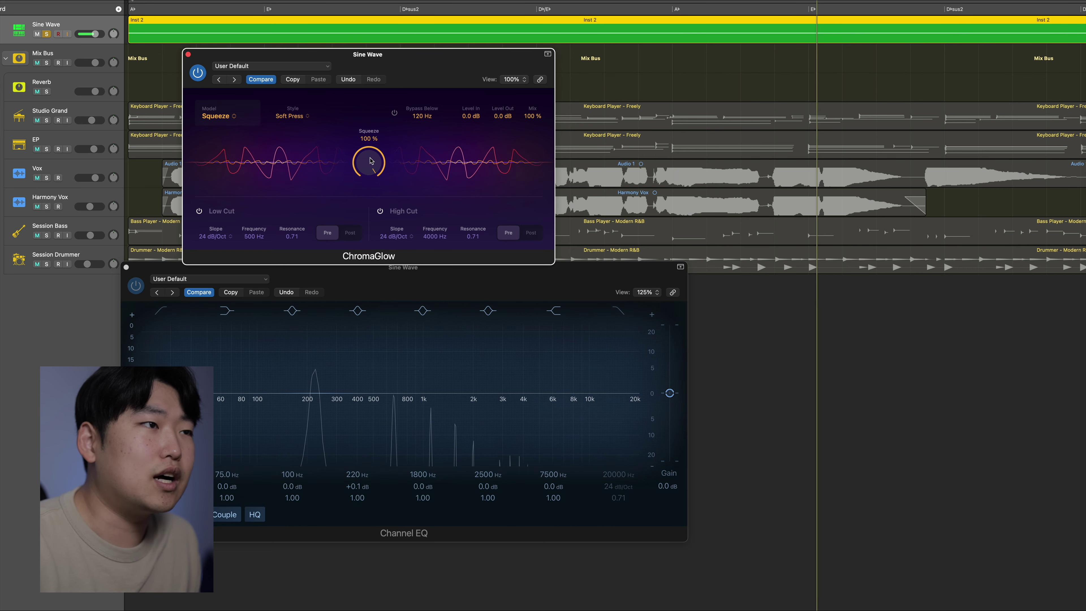
key("space")
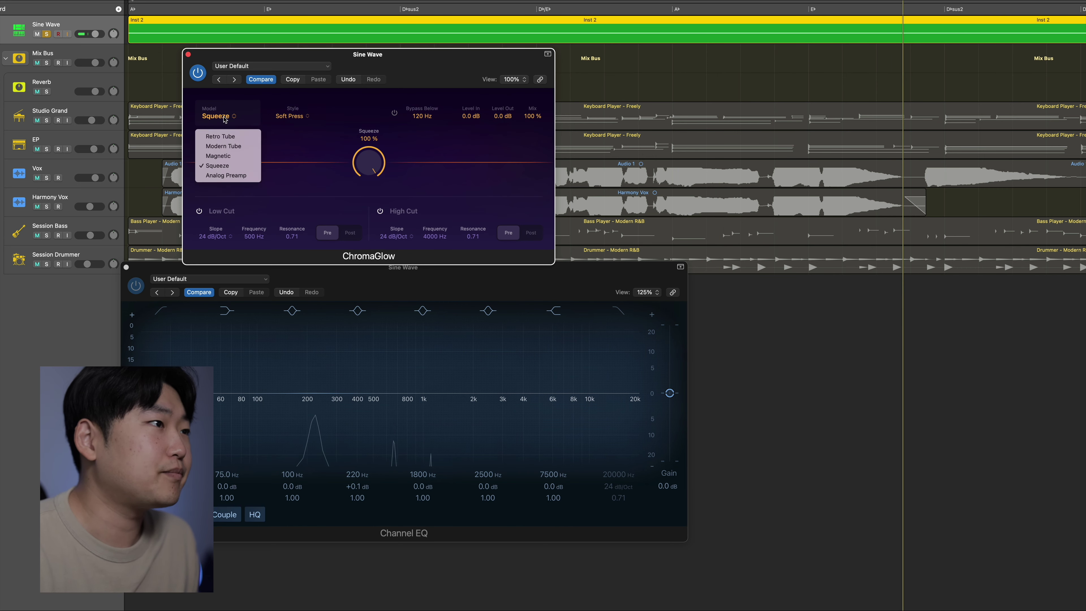
Switch ChromaGlow to Modern Tube and audition it from the project start with the Clean style, followed by Colorful
key("Return")
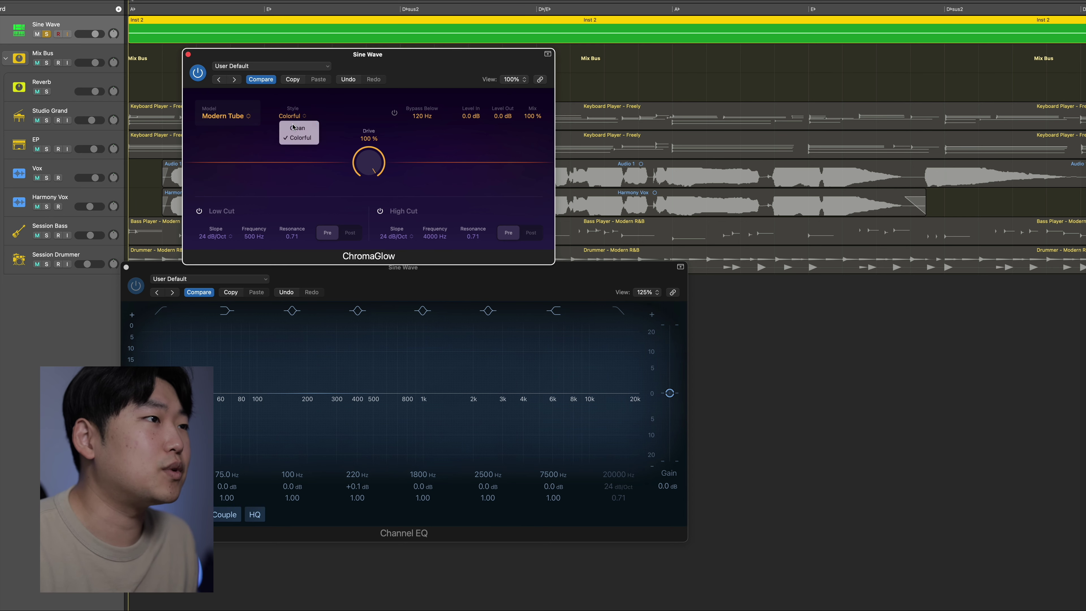
key("space")
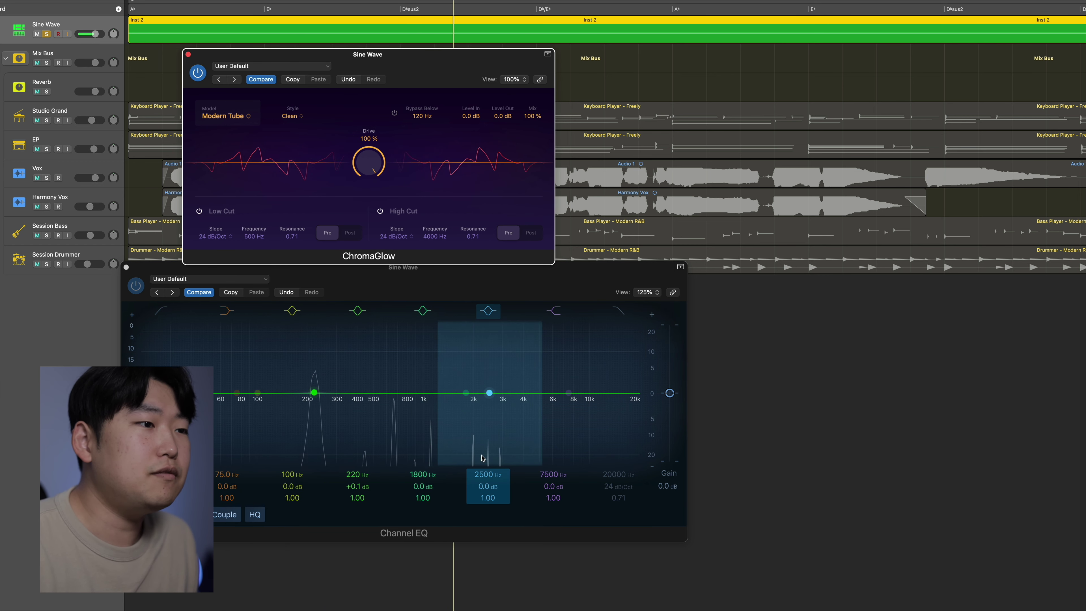
left_click(289, 122)
left_click(289, 141)
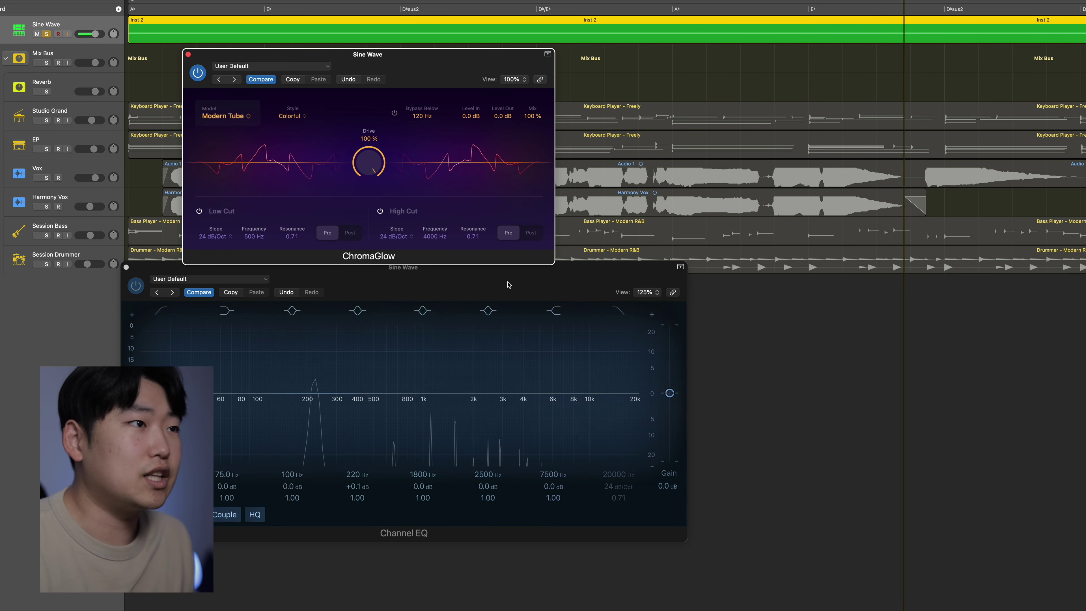
Stop the sine wave playback and open the first ChromaGlow insert on the soloed Vox channel
key("space")
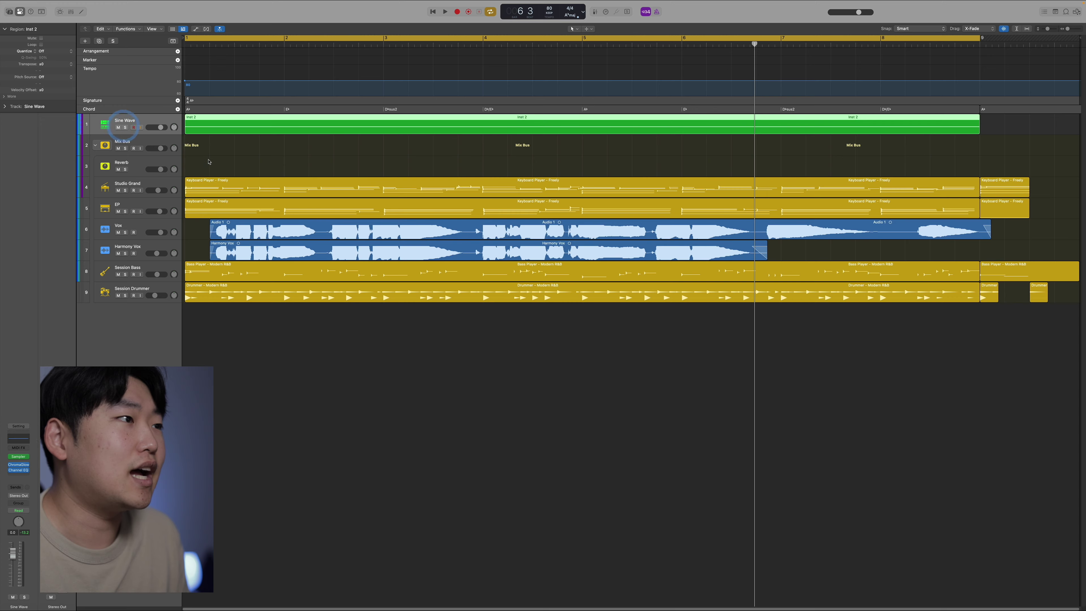
left_click(209, 162)
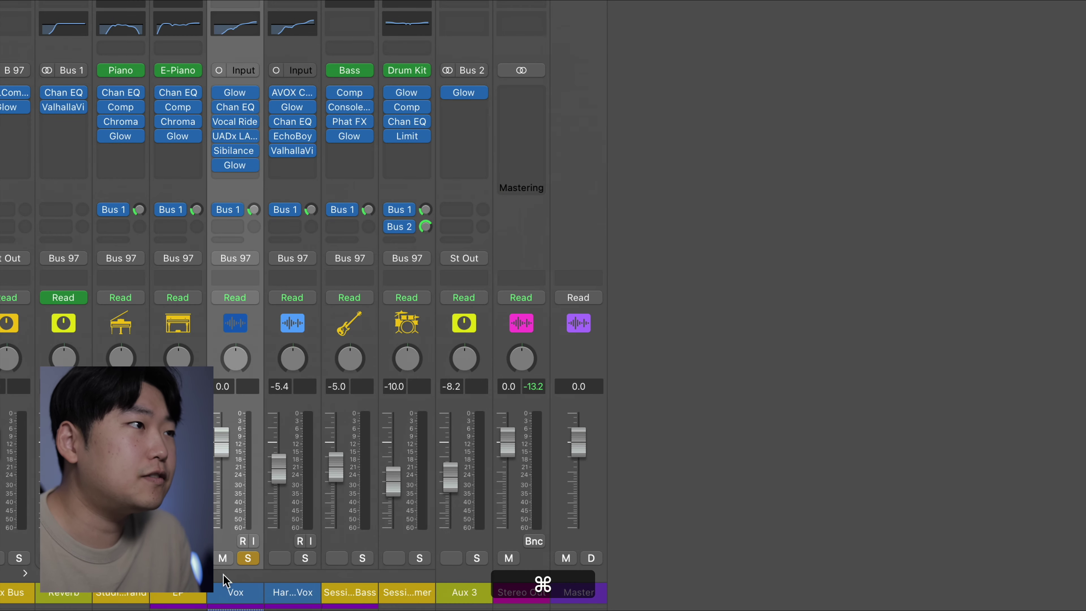
left_click(252, 94)
left_click(240, 95)
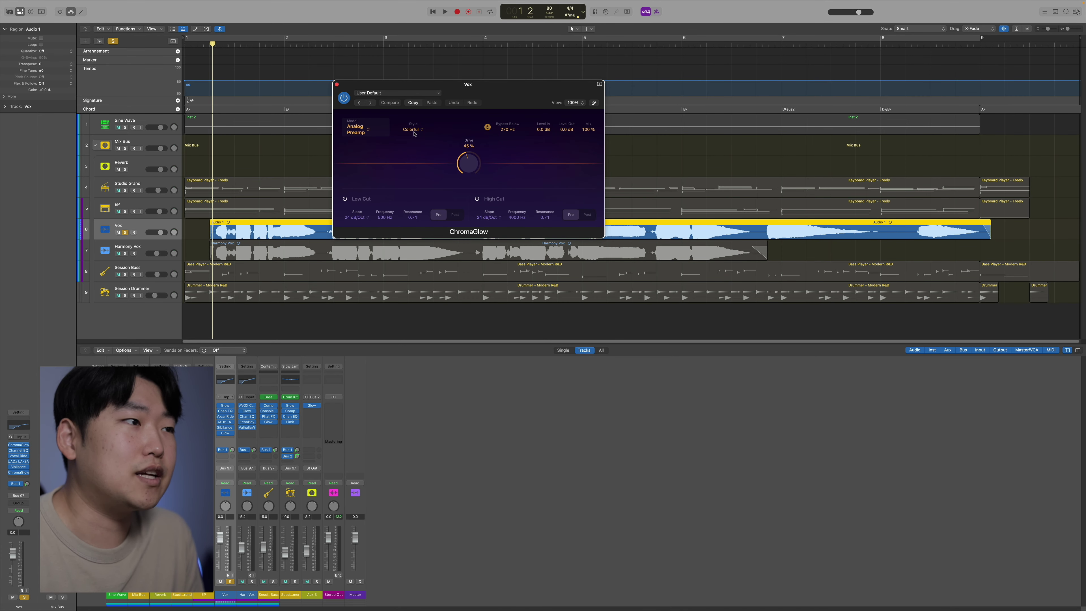
Bypass both the first and last ChromaGlow inserts on the Vox channel and audition the vocal from the project start
left_click(233, 232)
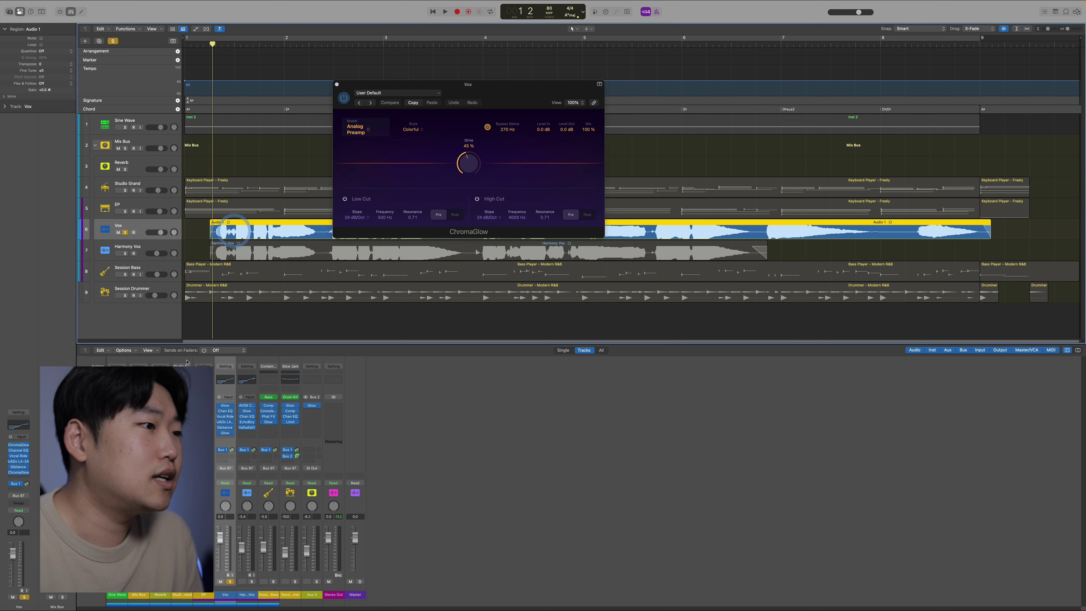
left_click(343, 98)
left_click_drag(374, 89, 437, 112)
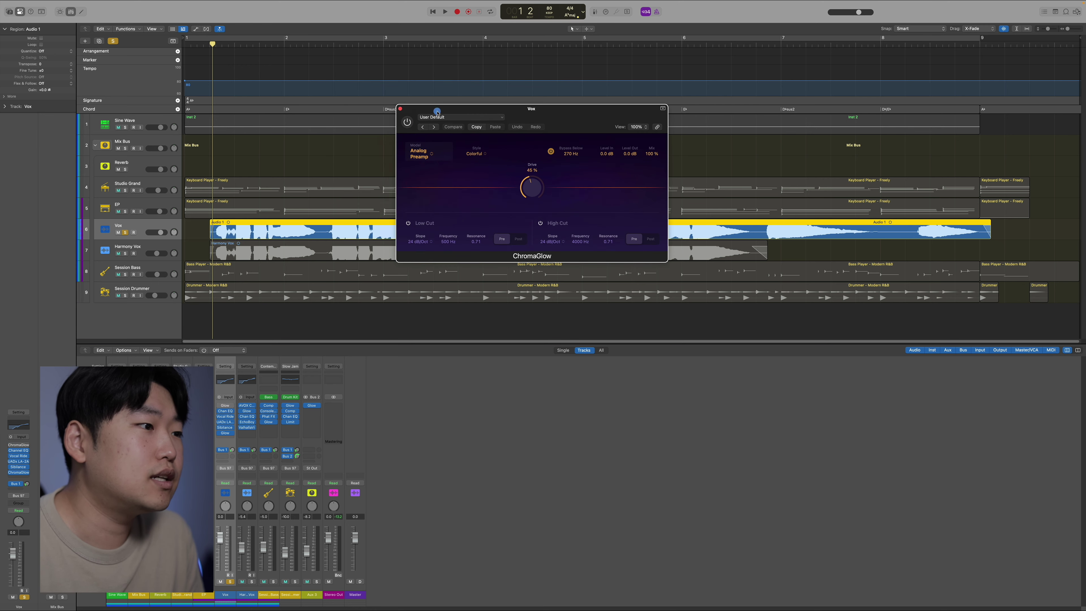
left_click(220, 433)
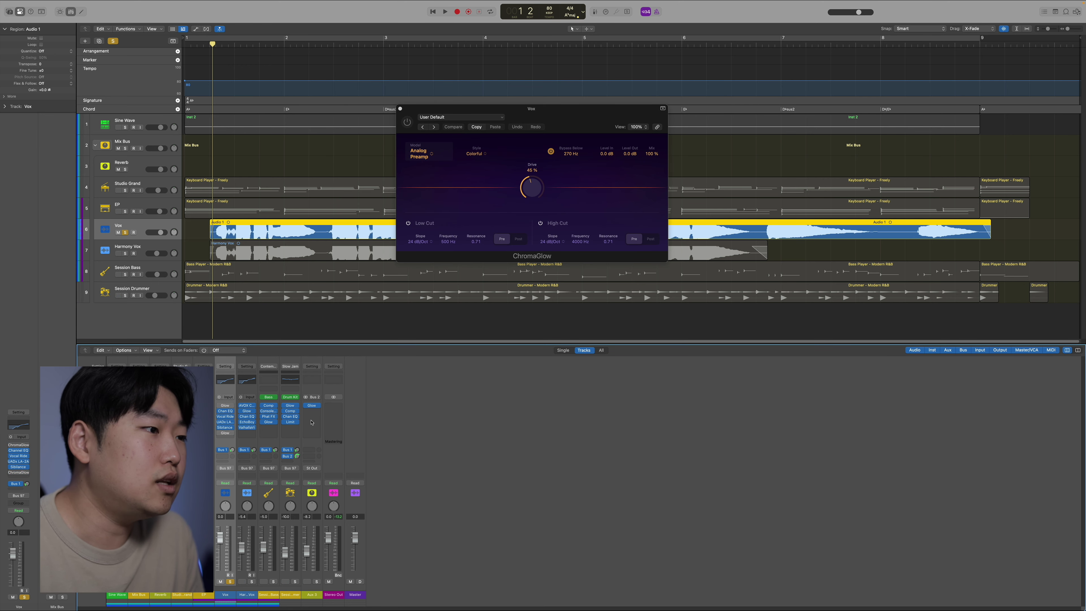
key("space")
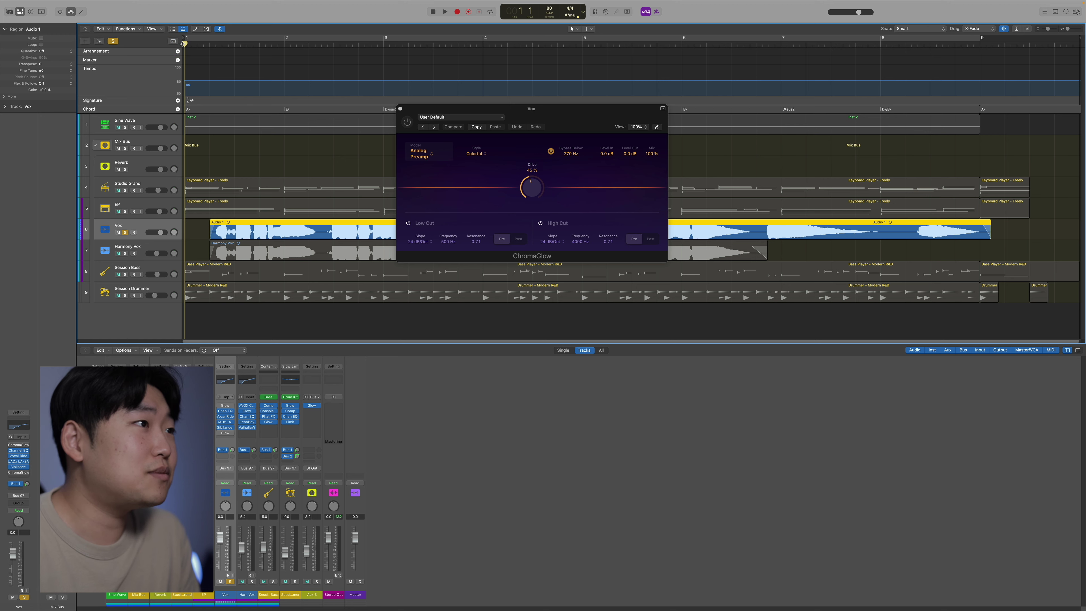
key("space")
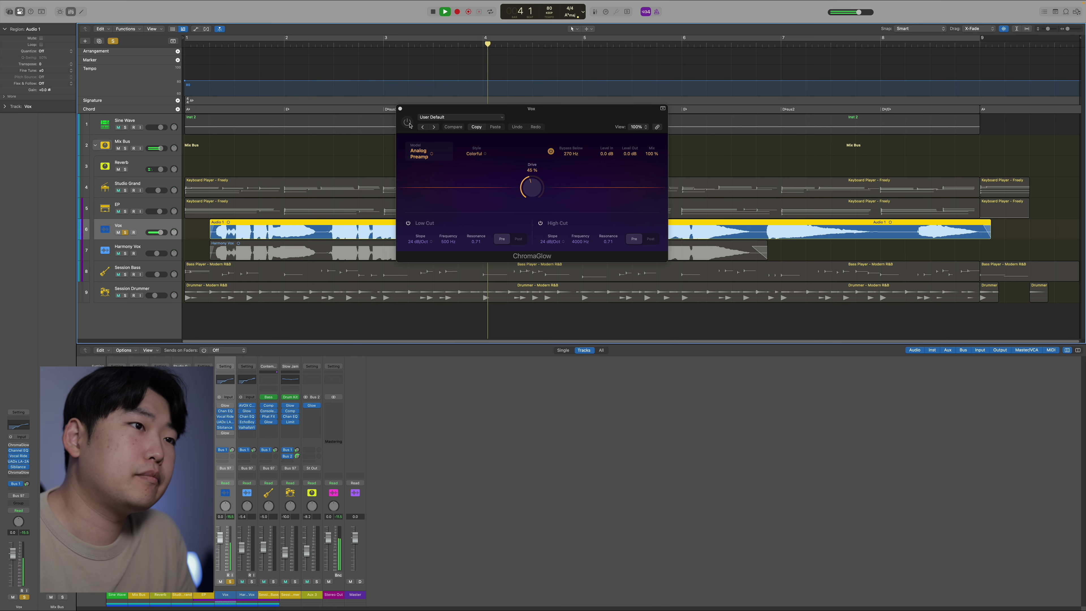
key("space")
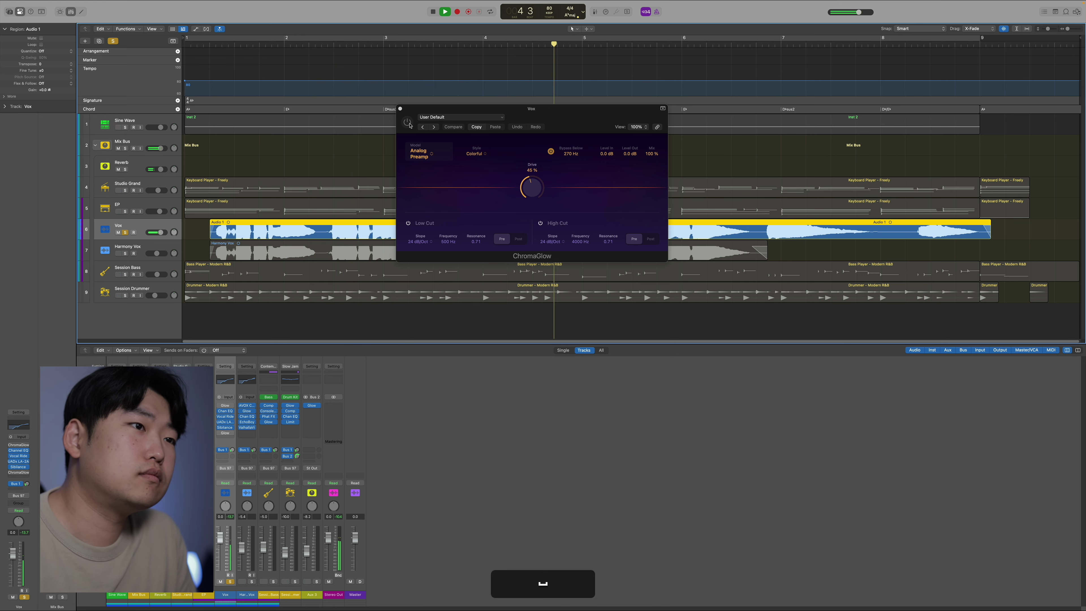
Turn the first Vox ChromaGlow back on and audition the vocal again from the beginning
left_click(409, 123)
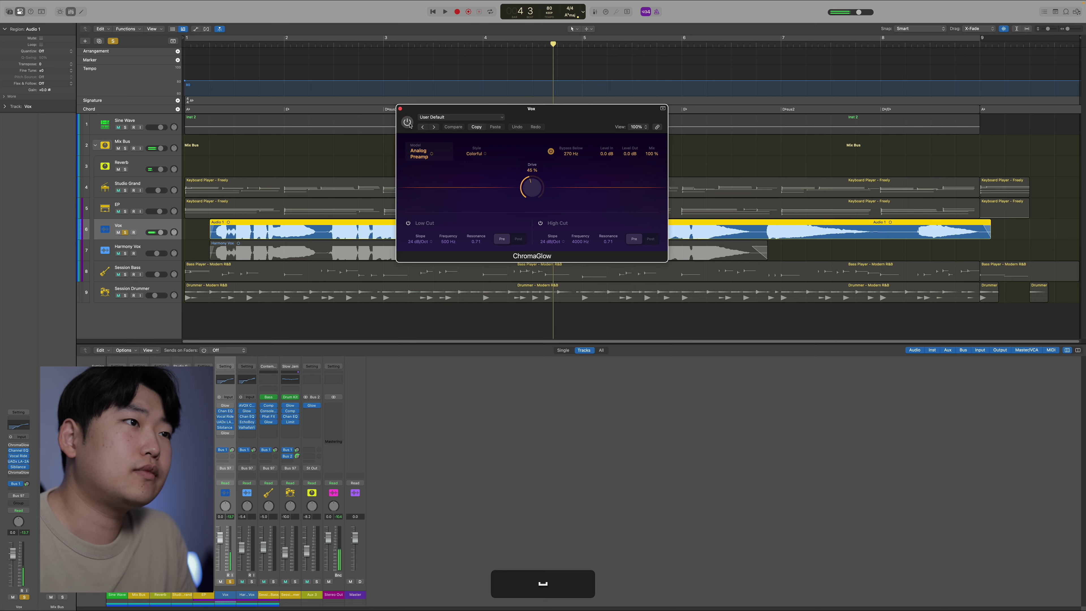
left_click(201, 48)
key("space")
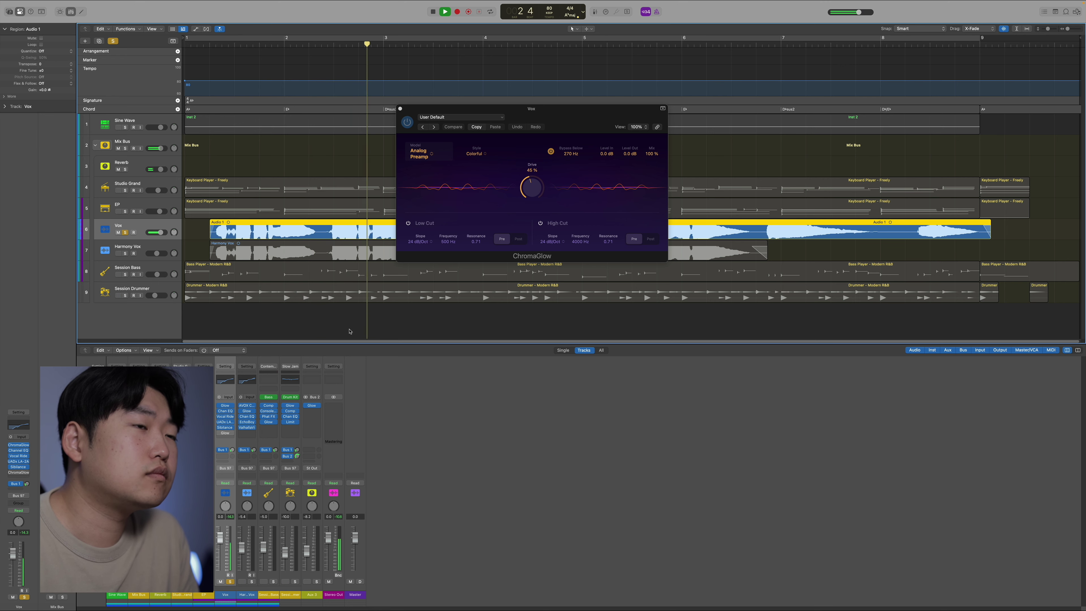
key("space")
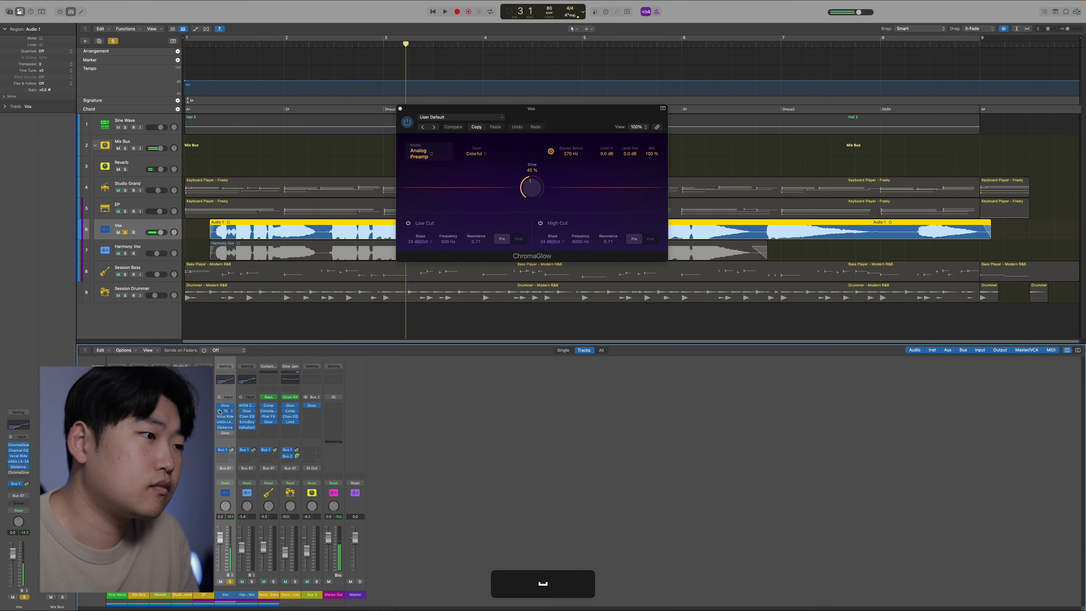
Bypass all of the Vox channel's inserts and its Bus 1 send, and audition the dry vocal with Cycle mode off
left_click(218, 452)
key("space")
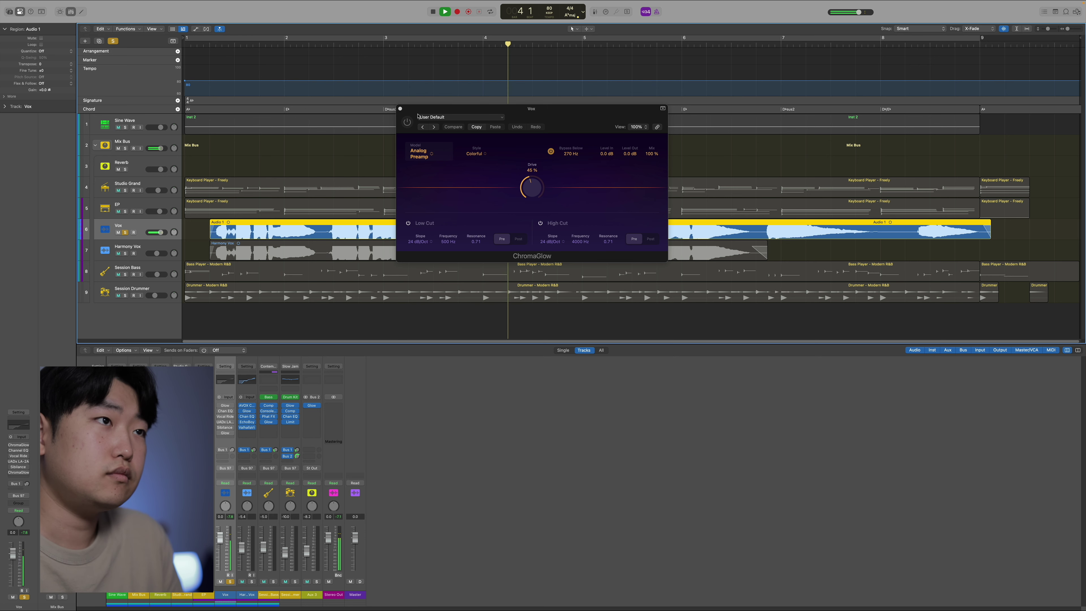
key("u")
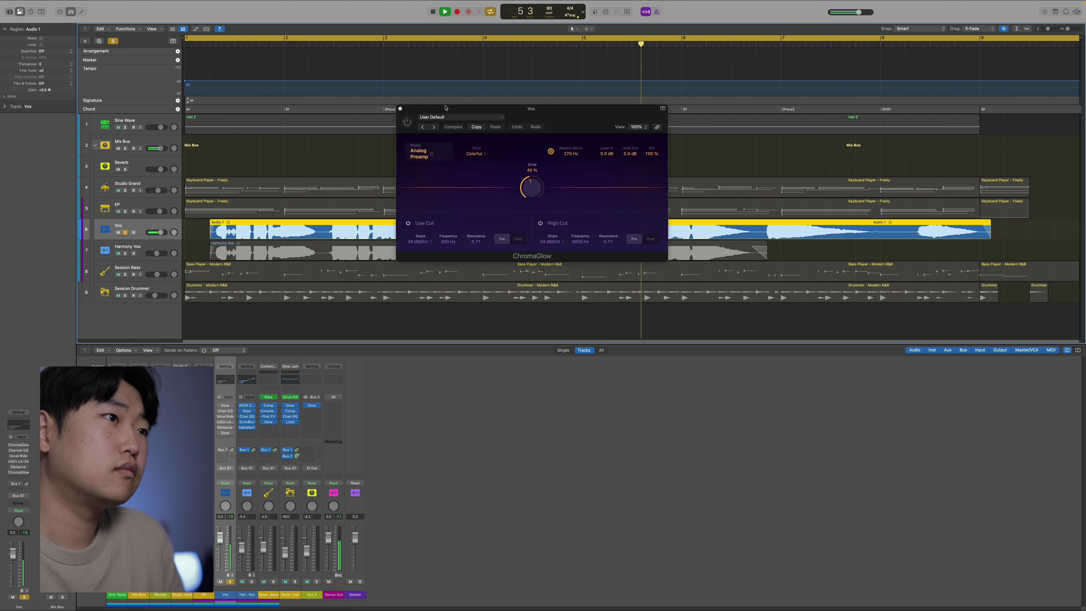
key("c")
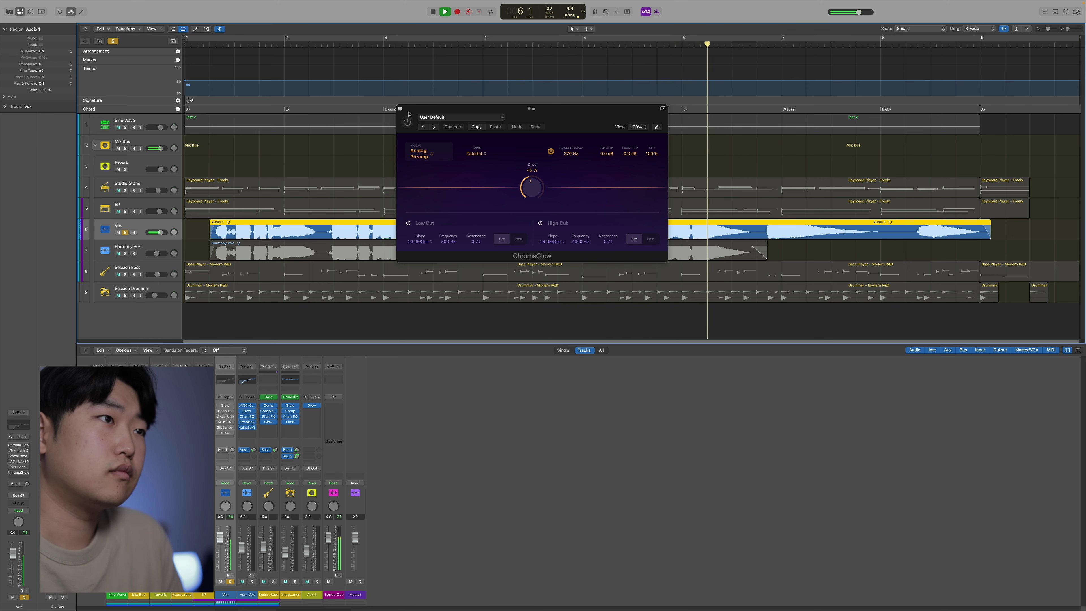
key("space")
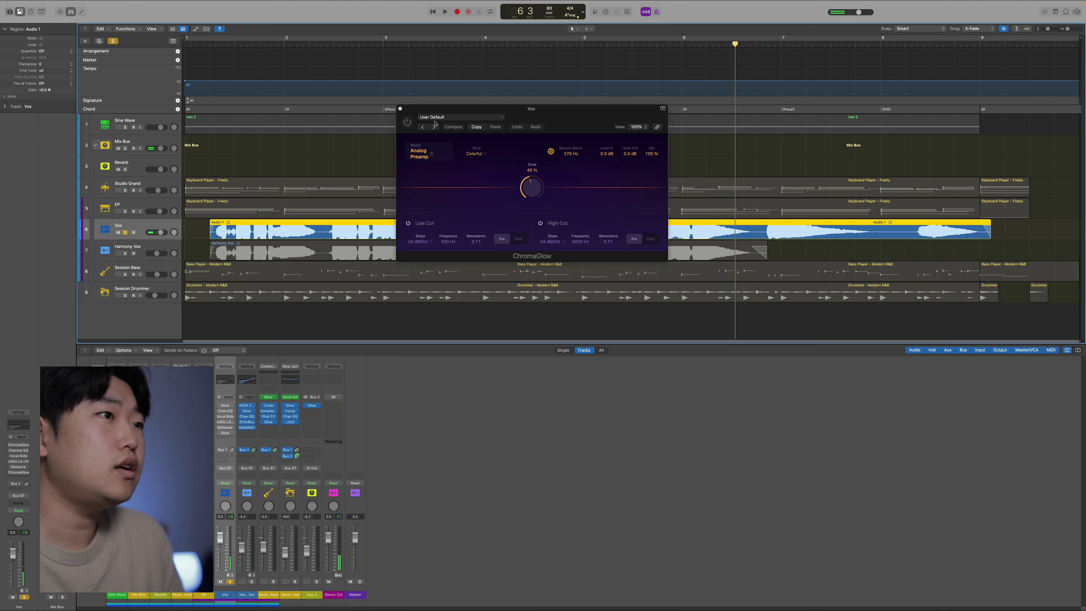
Enable only the first ChromaGlow on the Vox channel and audition the vocal from the project start
left_click(409, 125)
key("Return")
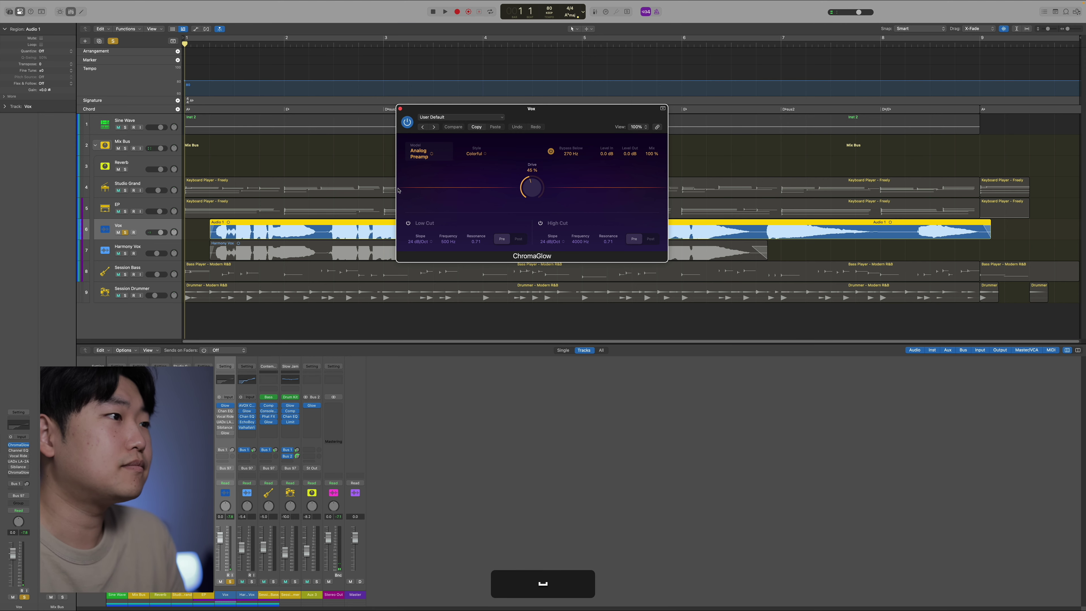
key("space")
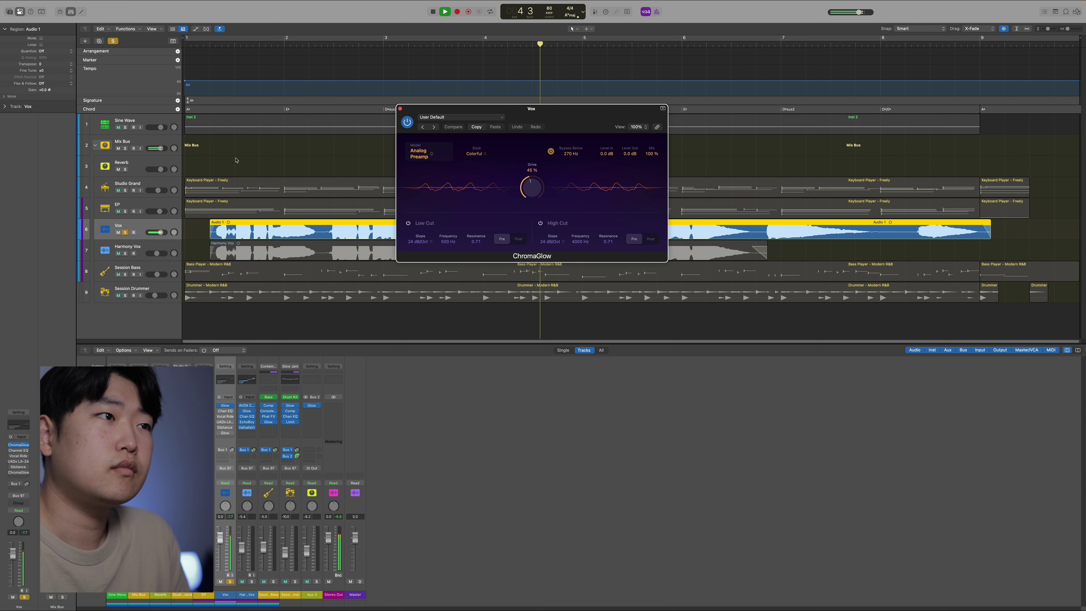
key("space")
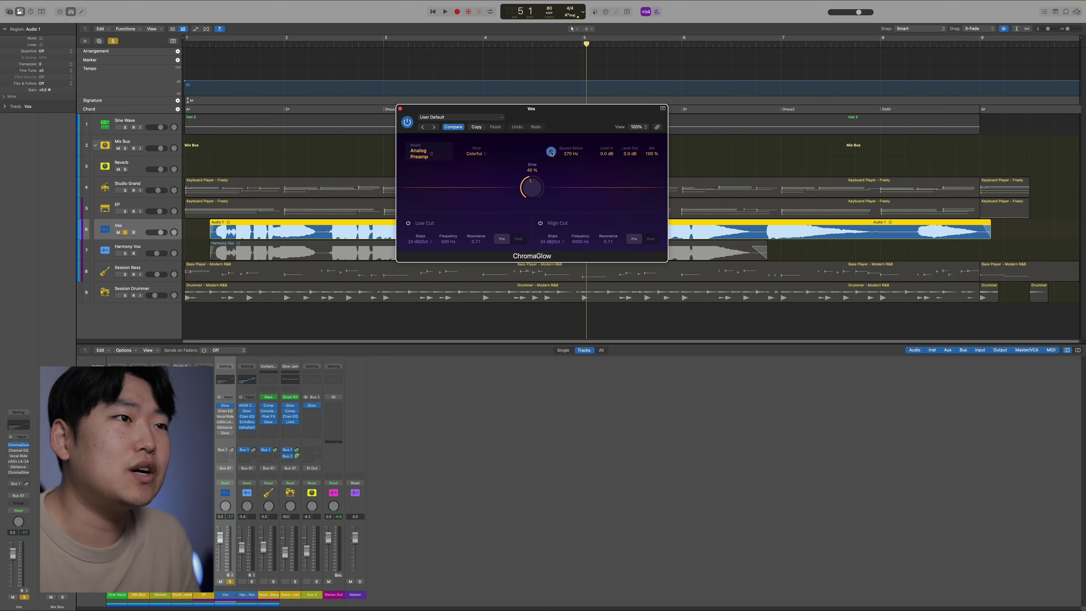
Audition the vocal through ChromaGlow with Bypass Below off, and compare it with Bypass Below on at 270 Hz
key("space")
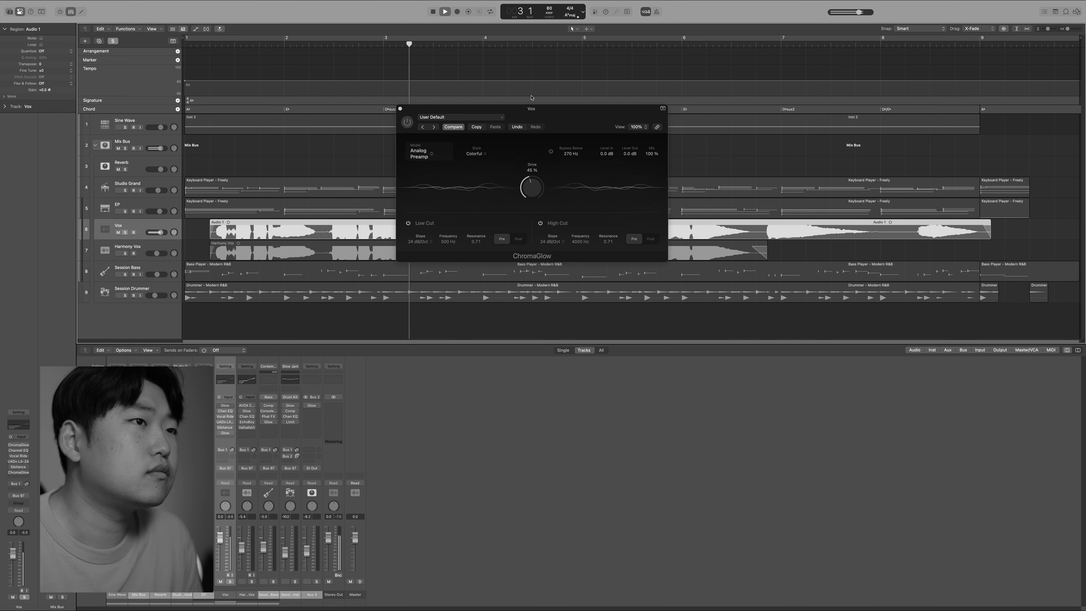
left_click(550, 150)
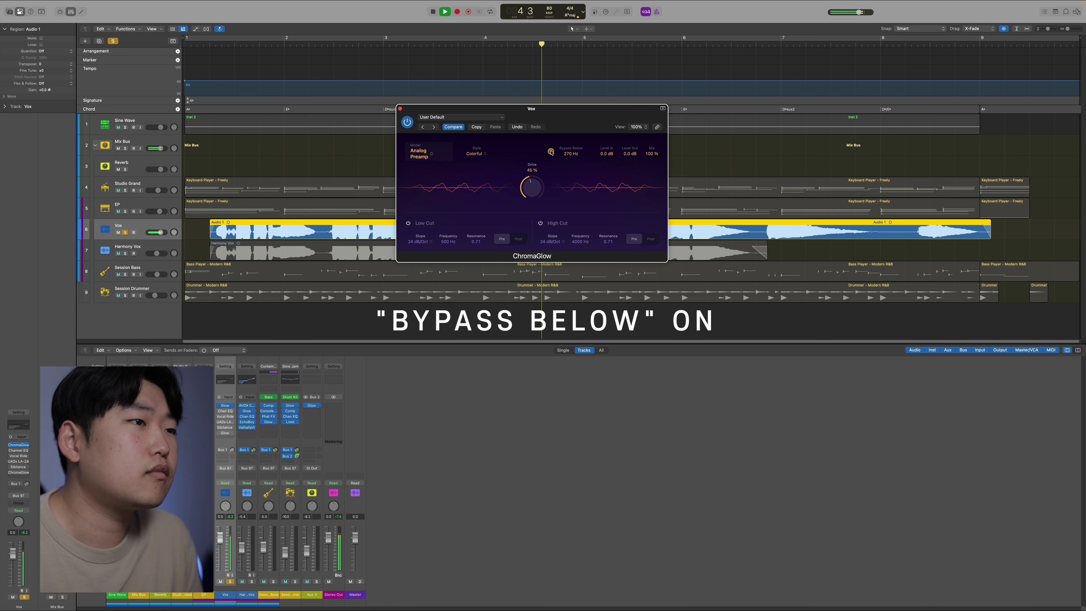
key("space")
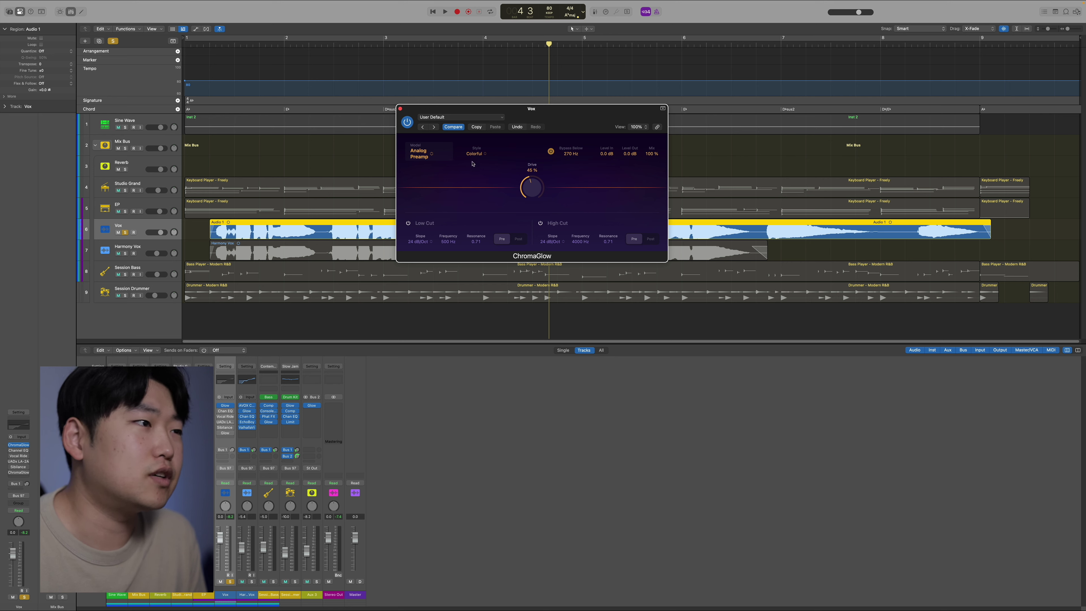
Play the vocal from the beginning while raising ChromaGlow's Drive to 100% and bringing it back to 44%
left_click(203, 43)
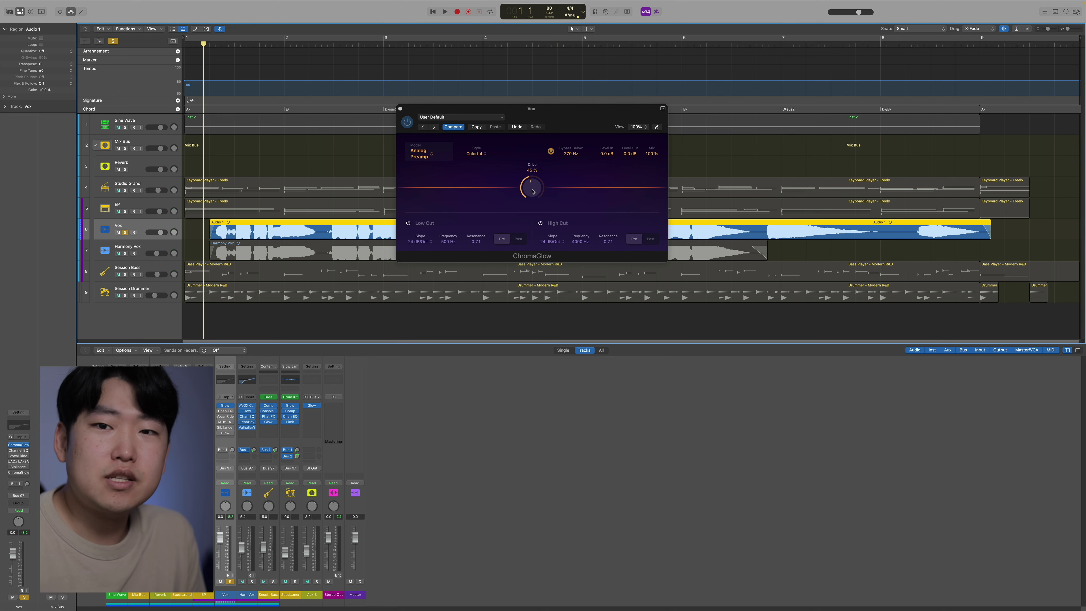
key("space")
left_click(531, 110)
left_click_drag(527, 170, 524, 197)
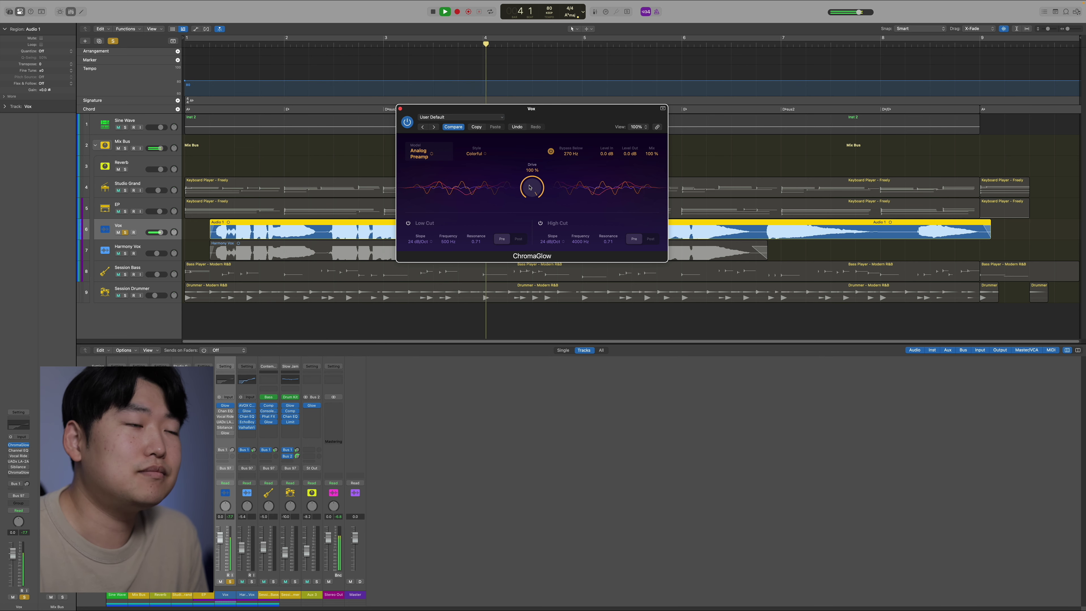
left_click_drag(530, 187, 534, 243)
key("space")
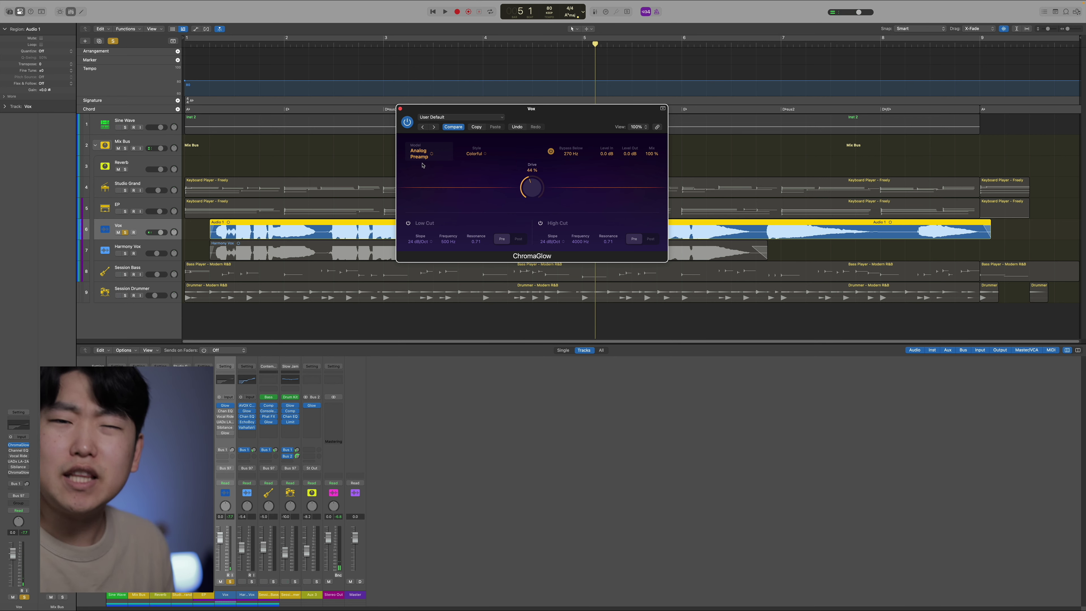
Audition the vocal from the start with the other Vox inserts re-enabled, and open the last ChromaGlow in the chain
key("Return")
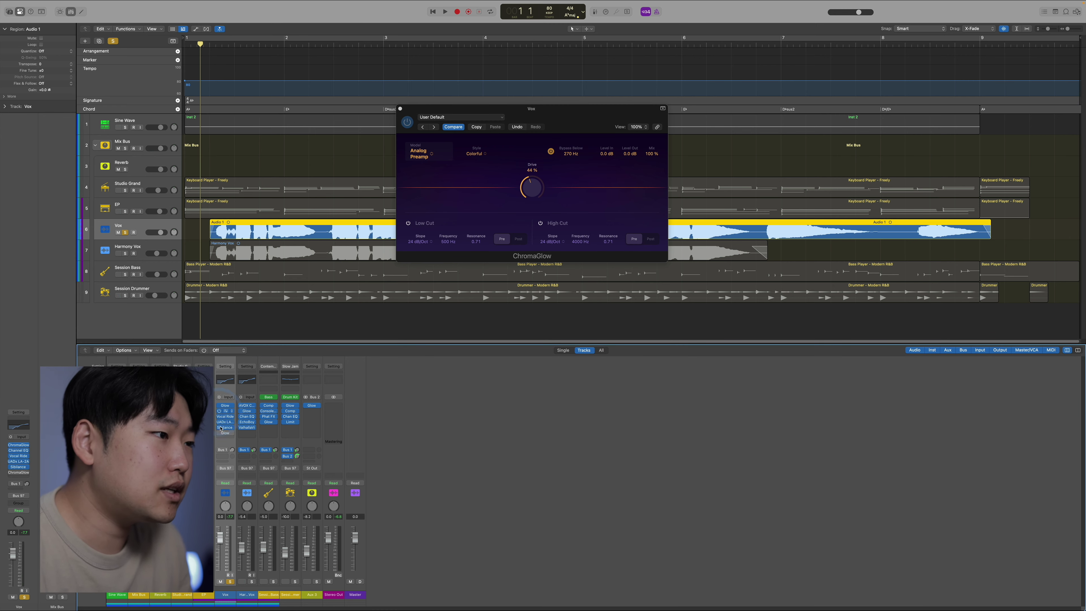
key("space")
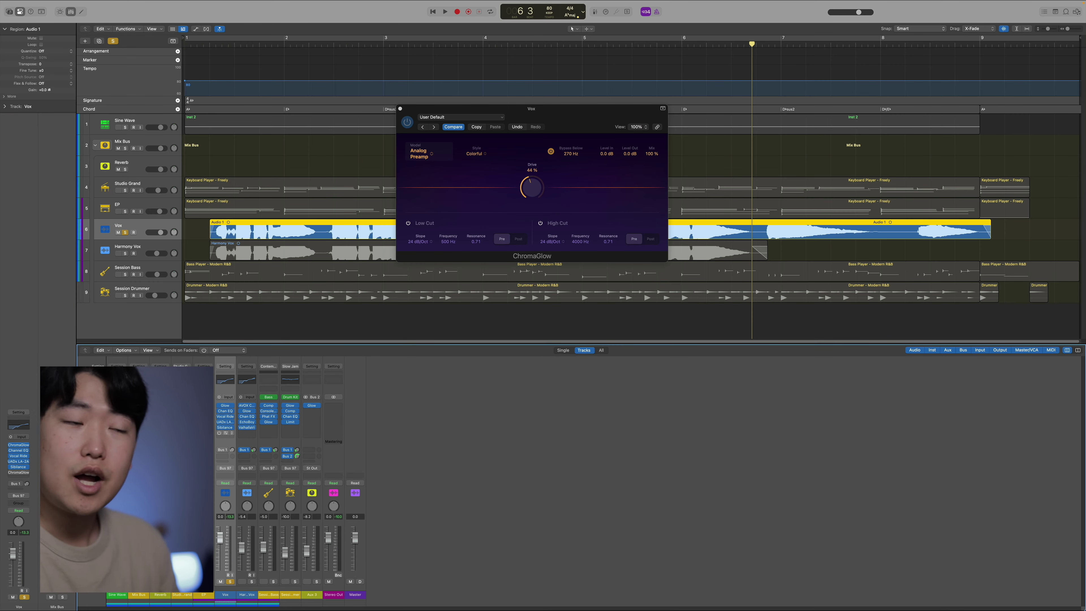
left_click(225, 432)
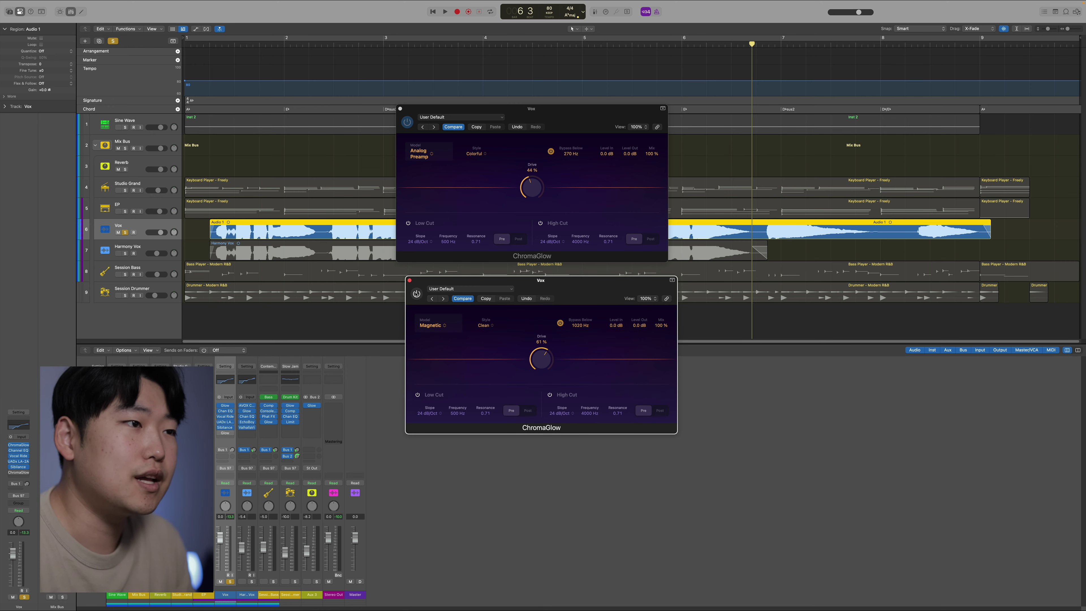